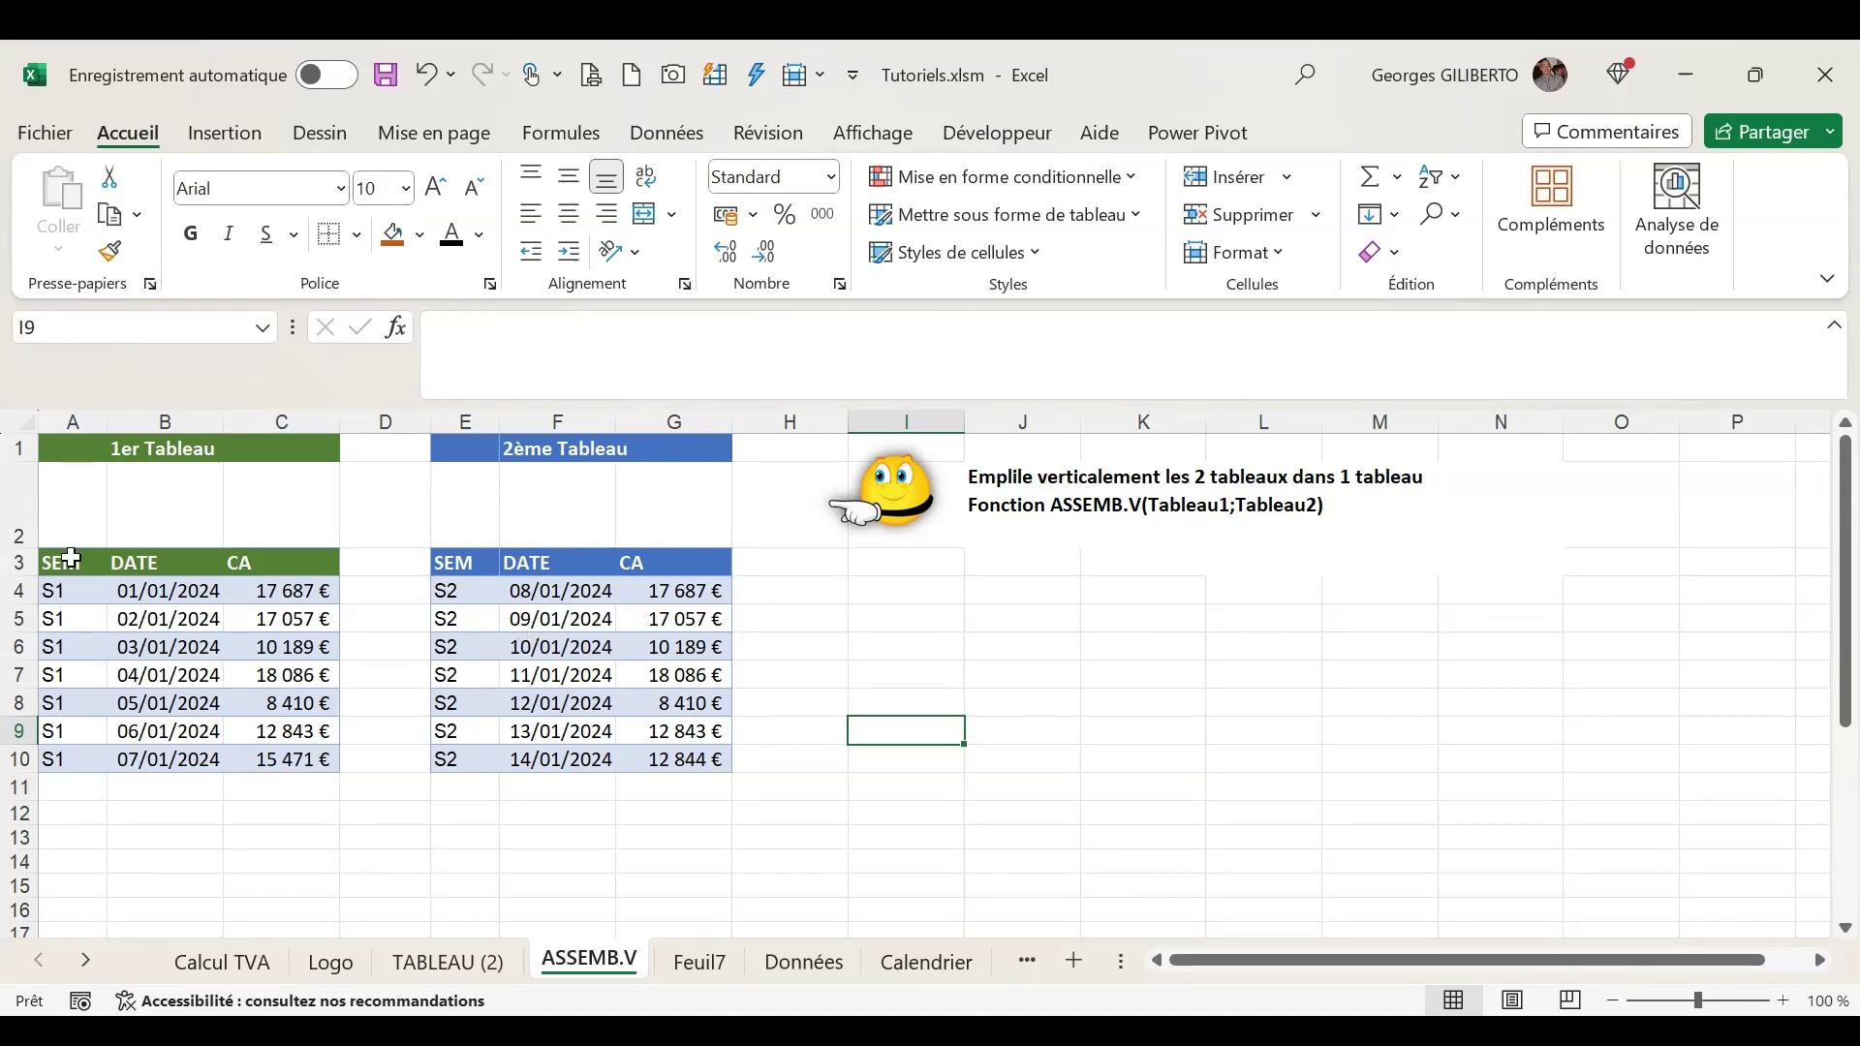
Convert the first data range A3:C10 into a table and name it Tableau_S1.
drag(66, 565, 307, 760)
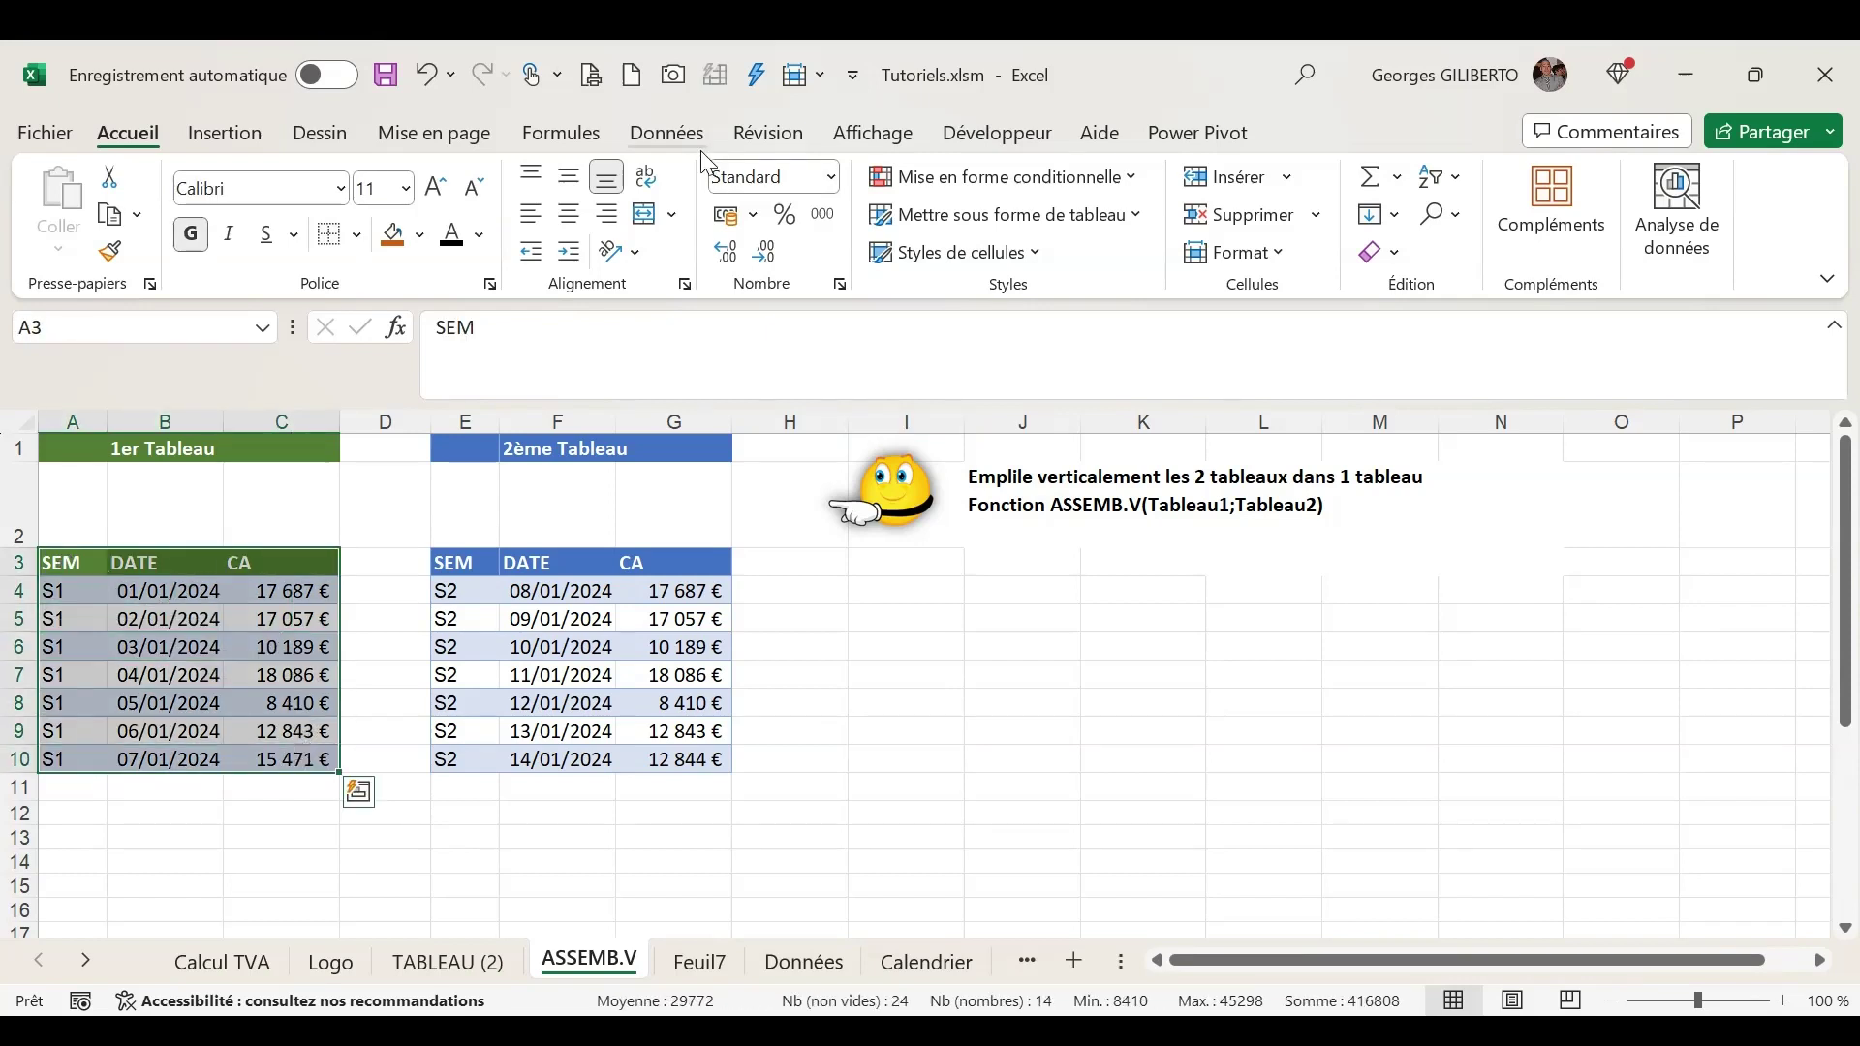
click(225, 131)
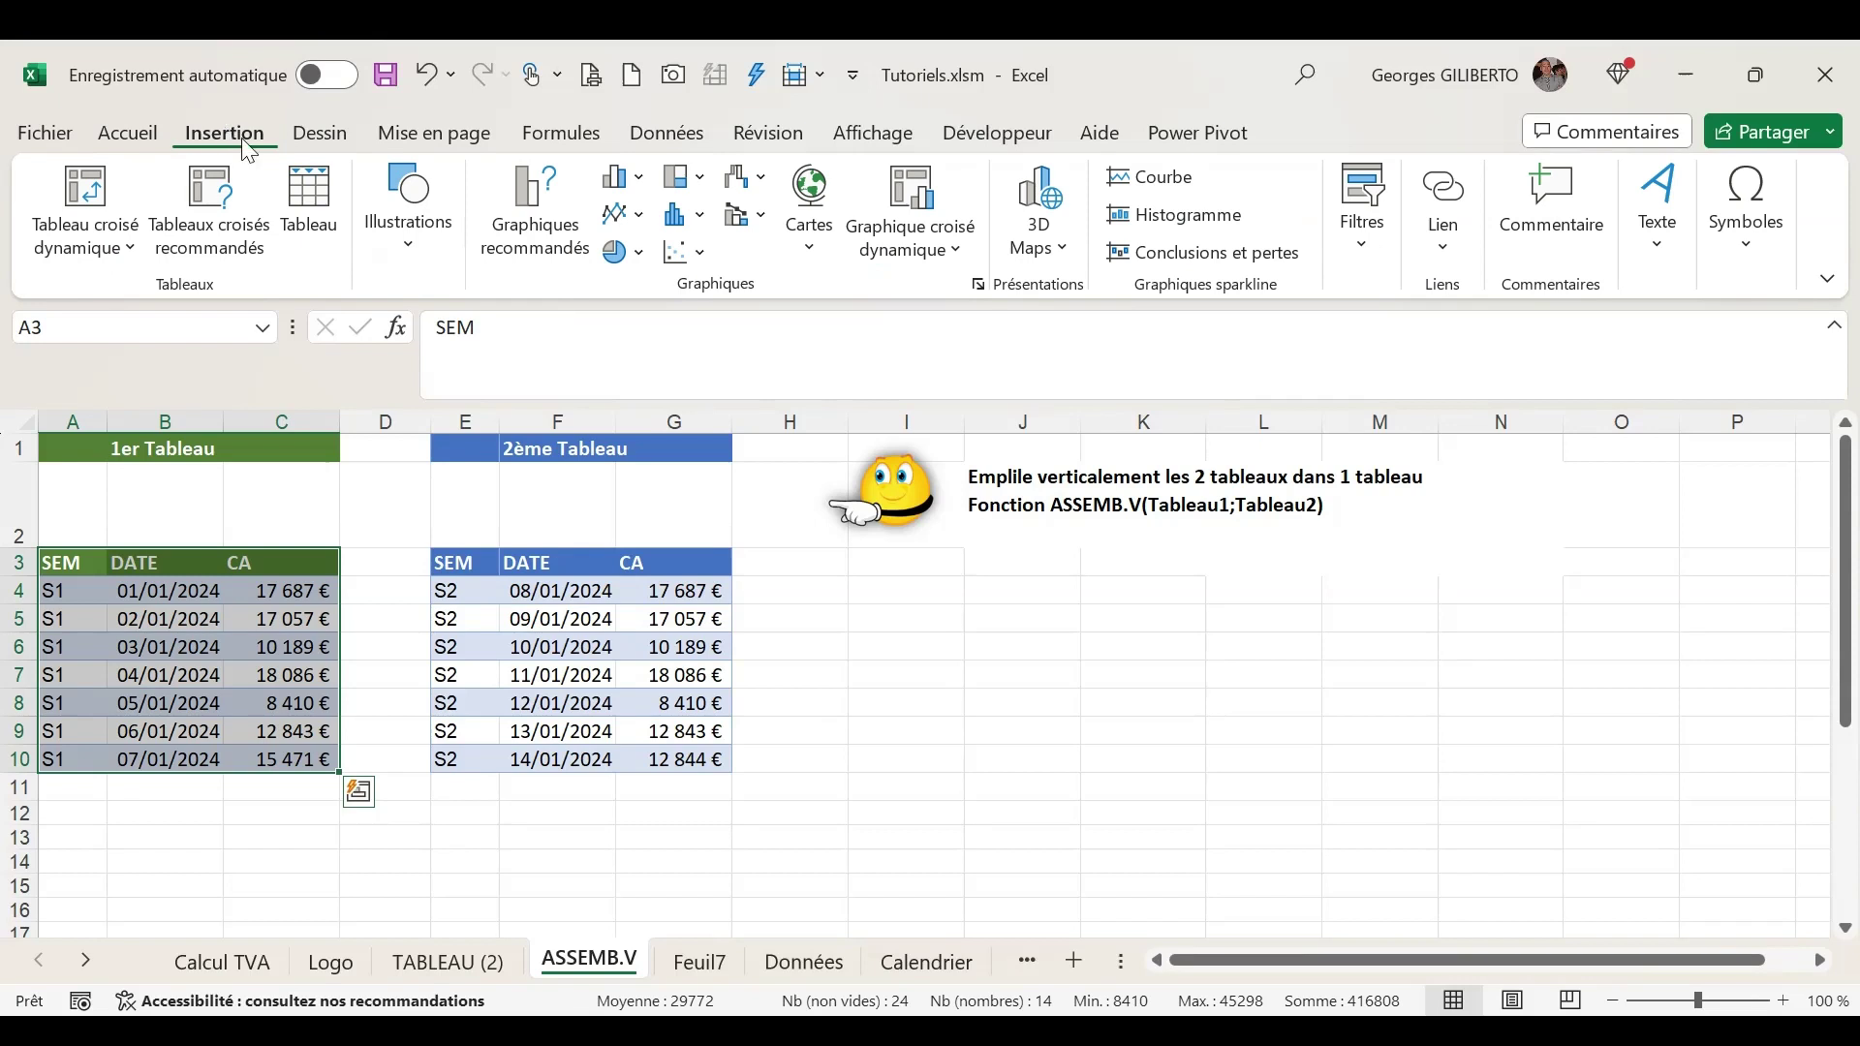
click(311, 198)
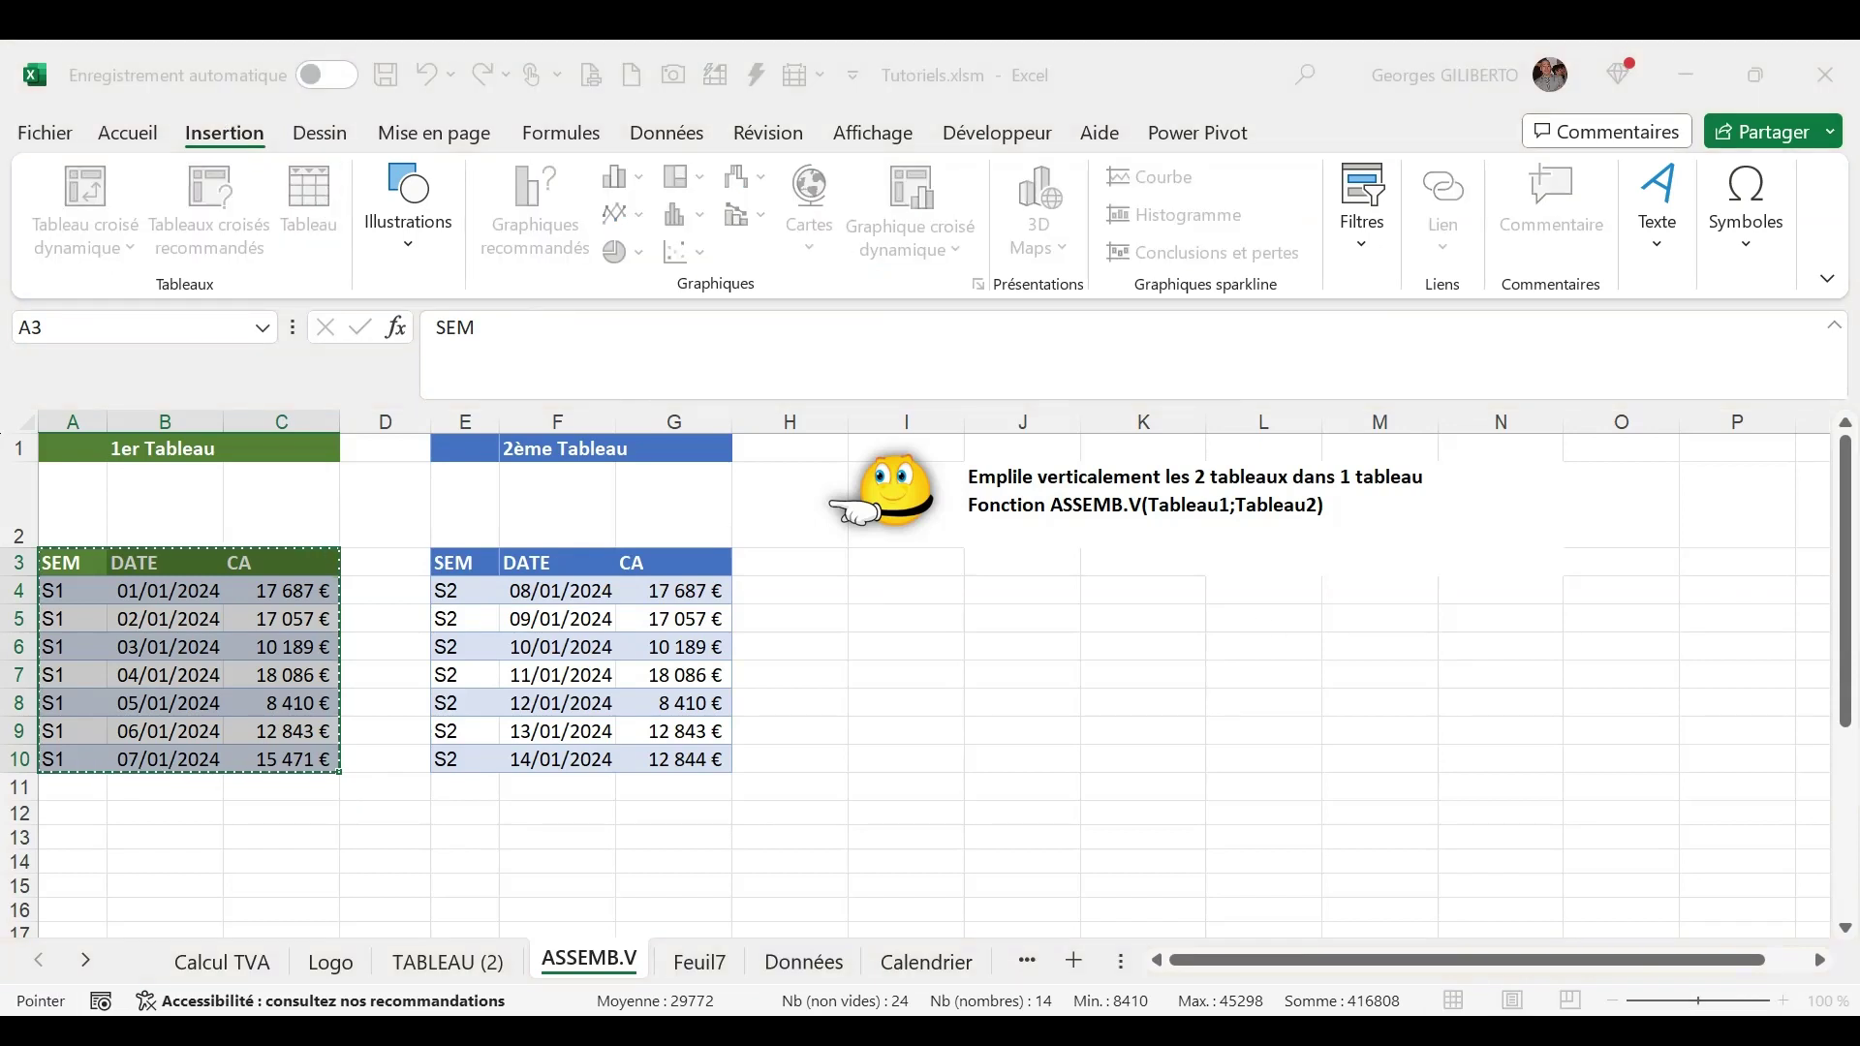
key(Return)
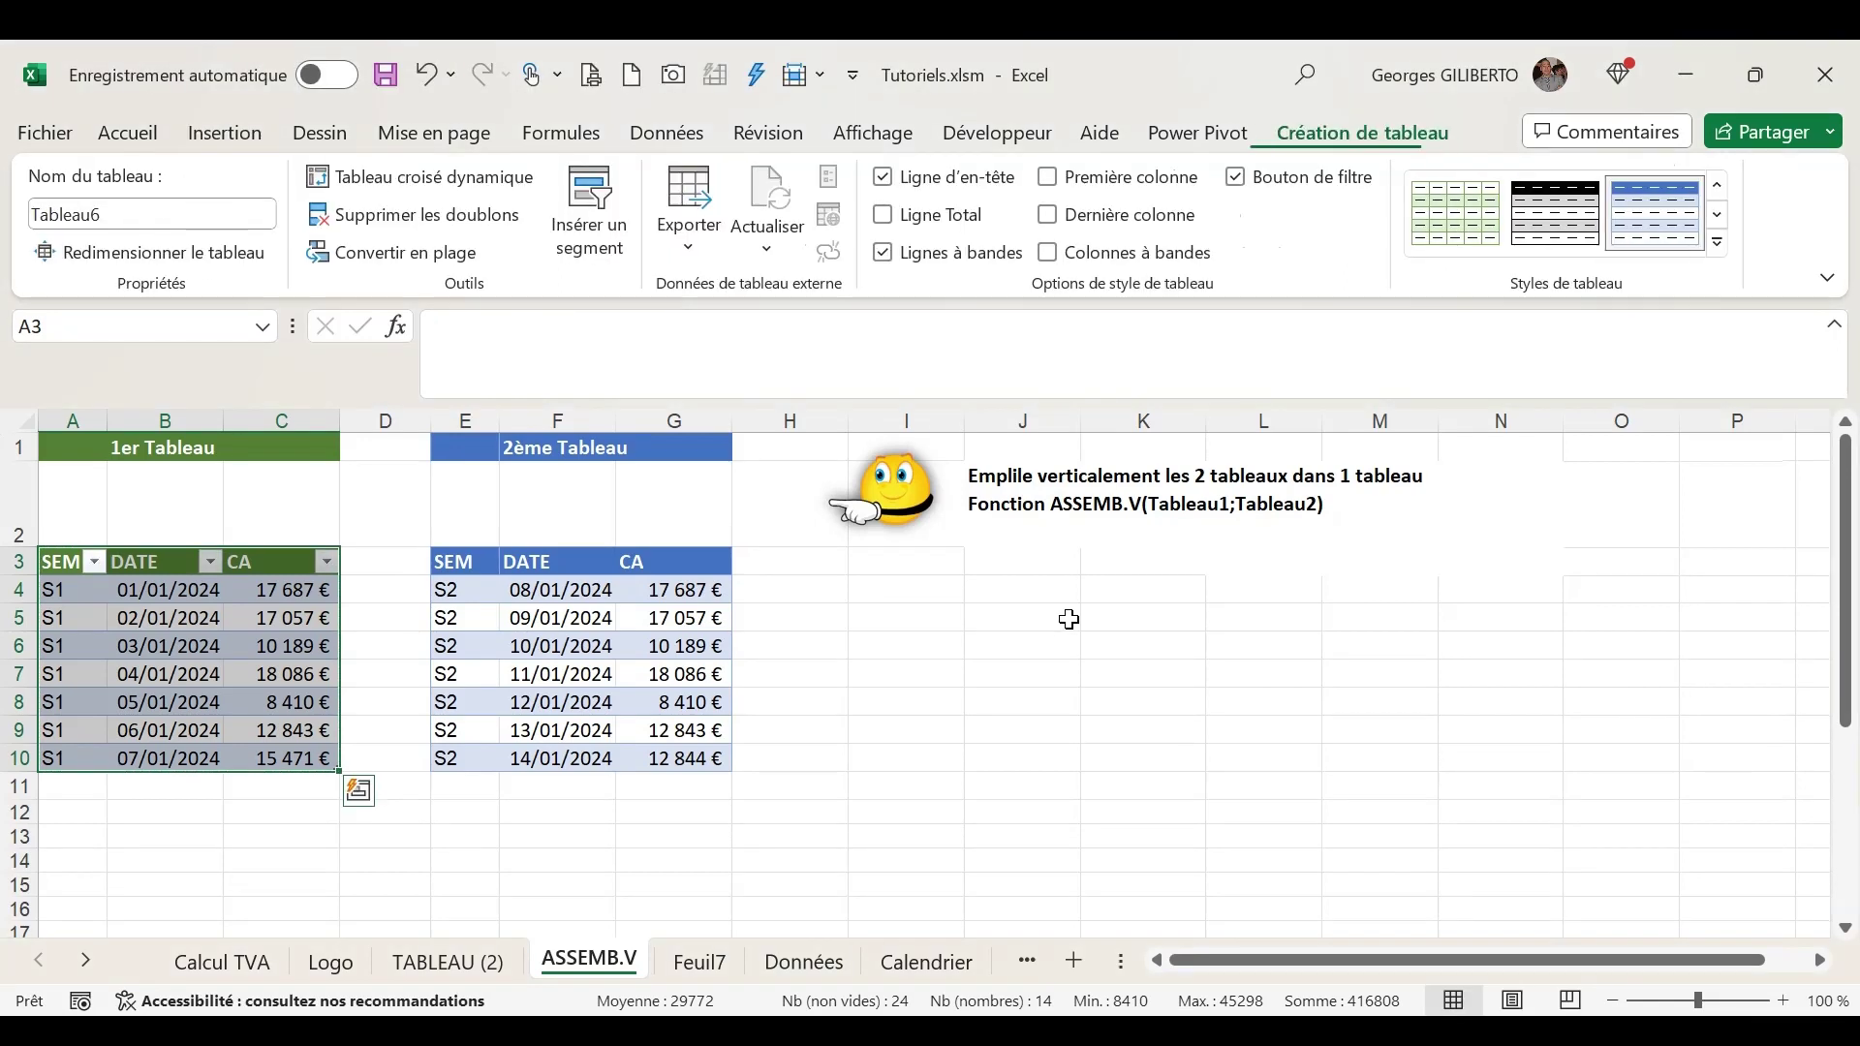
click(133, 211)
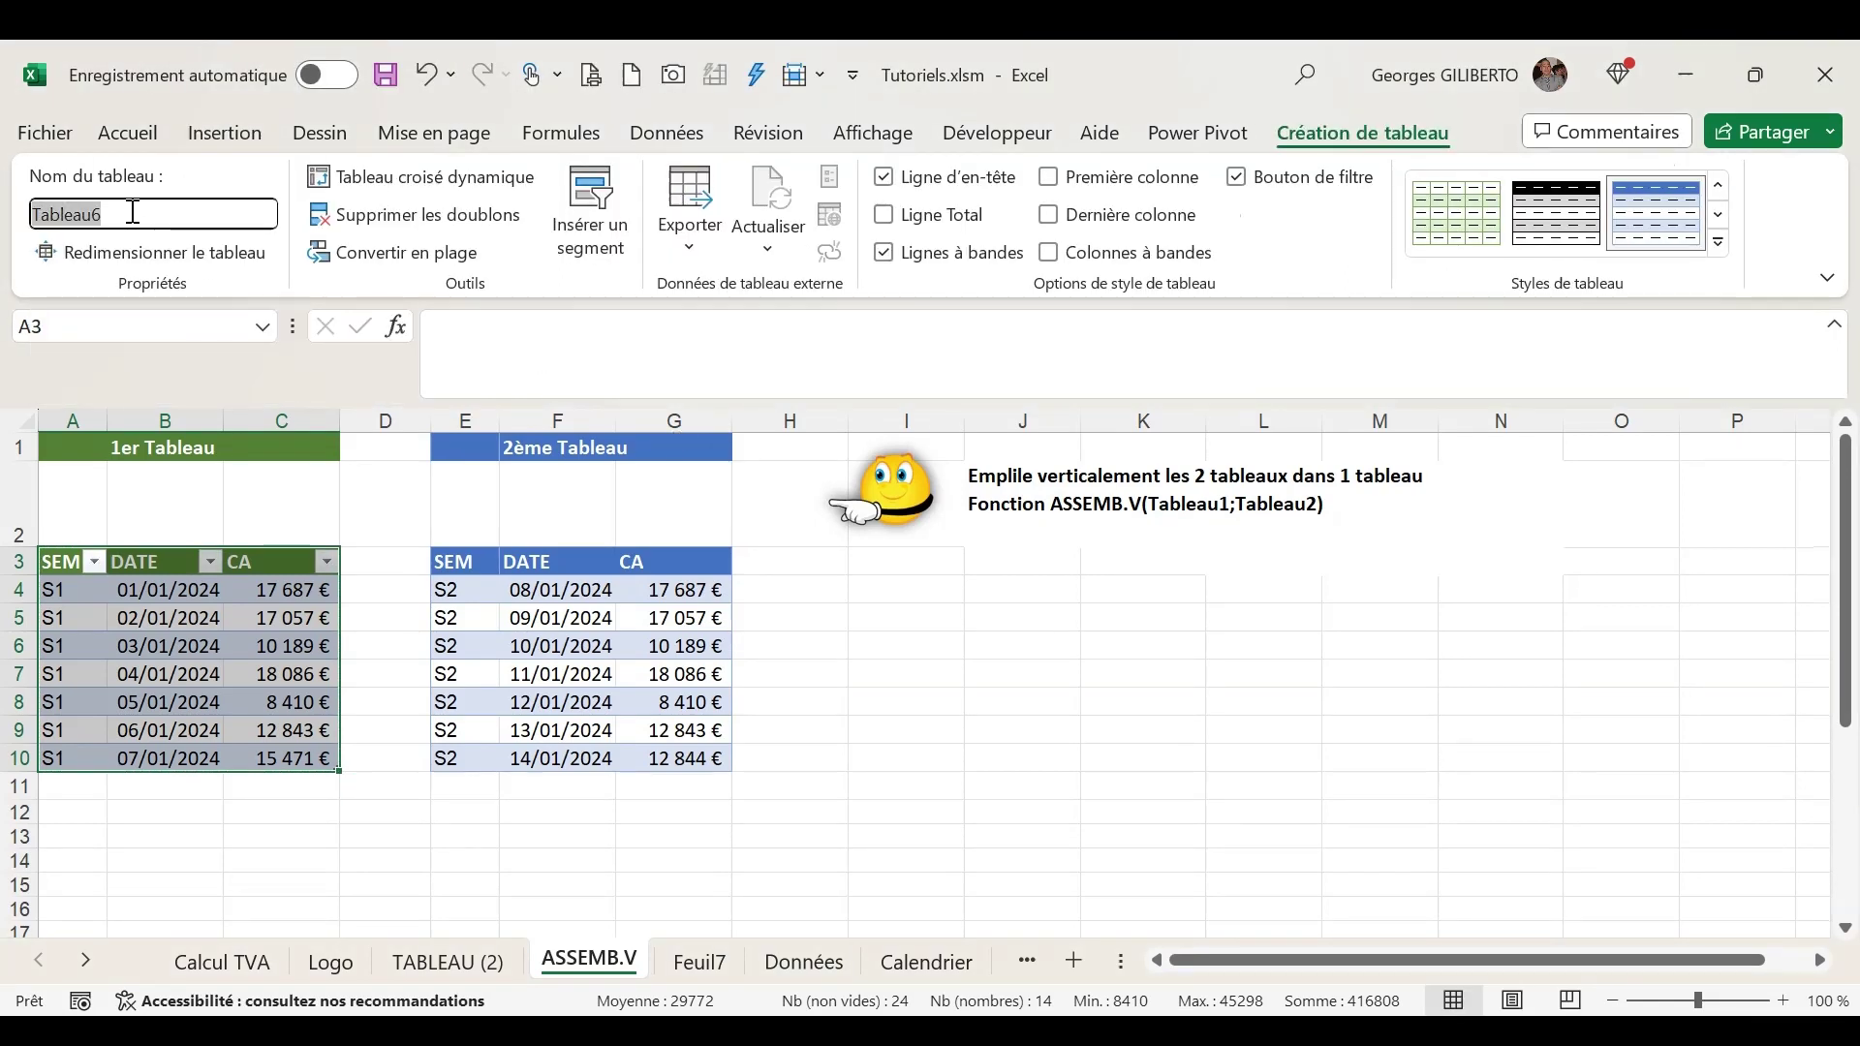
text(Tableau)
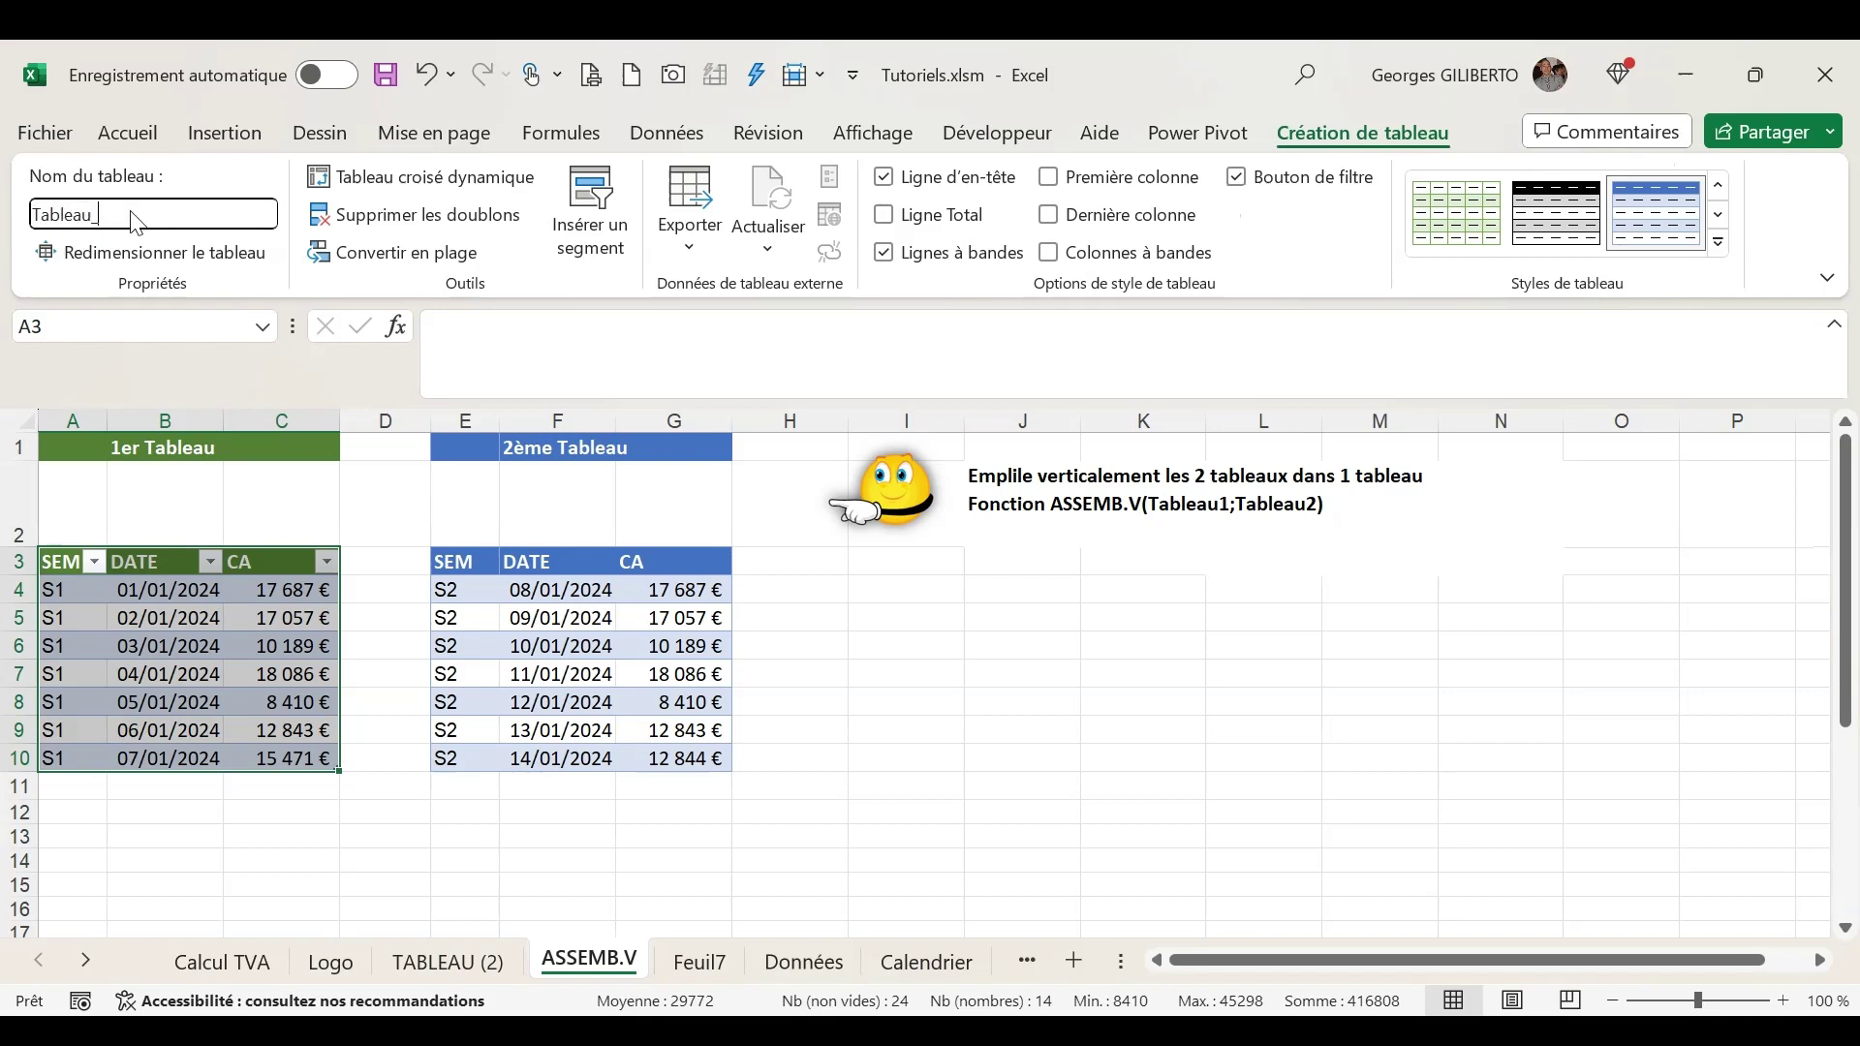
text(_S1)
click(392, 504)
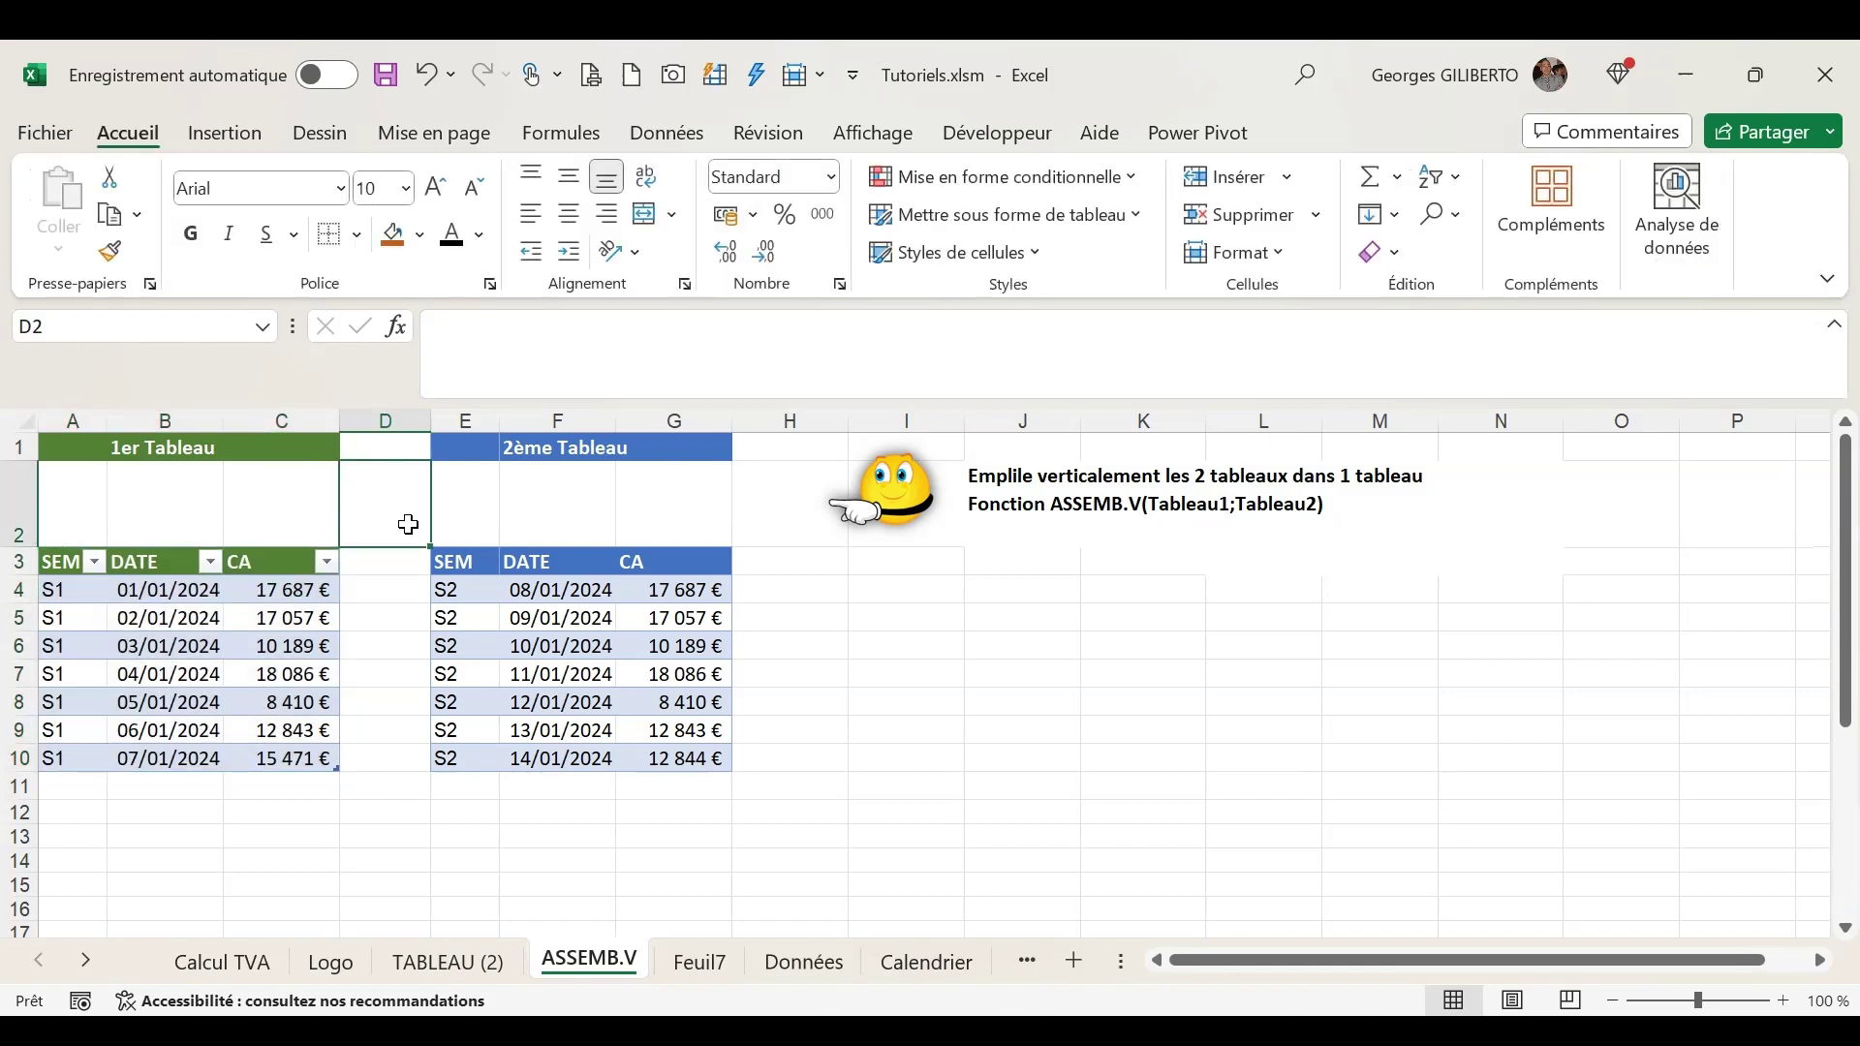
Convert the second data range E3:G10 into a table and name it Tableau_S2.
drag(455, 565, 676, 761)
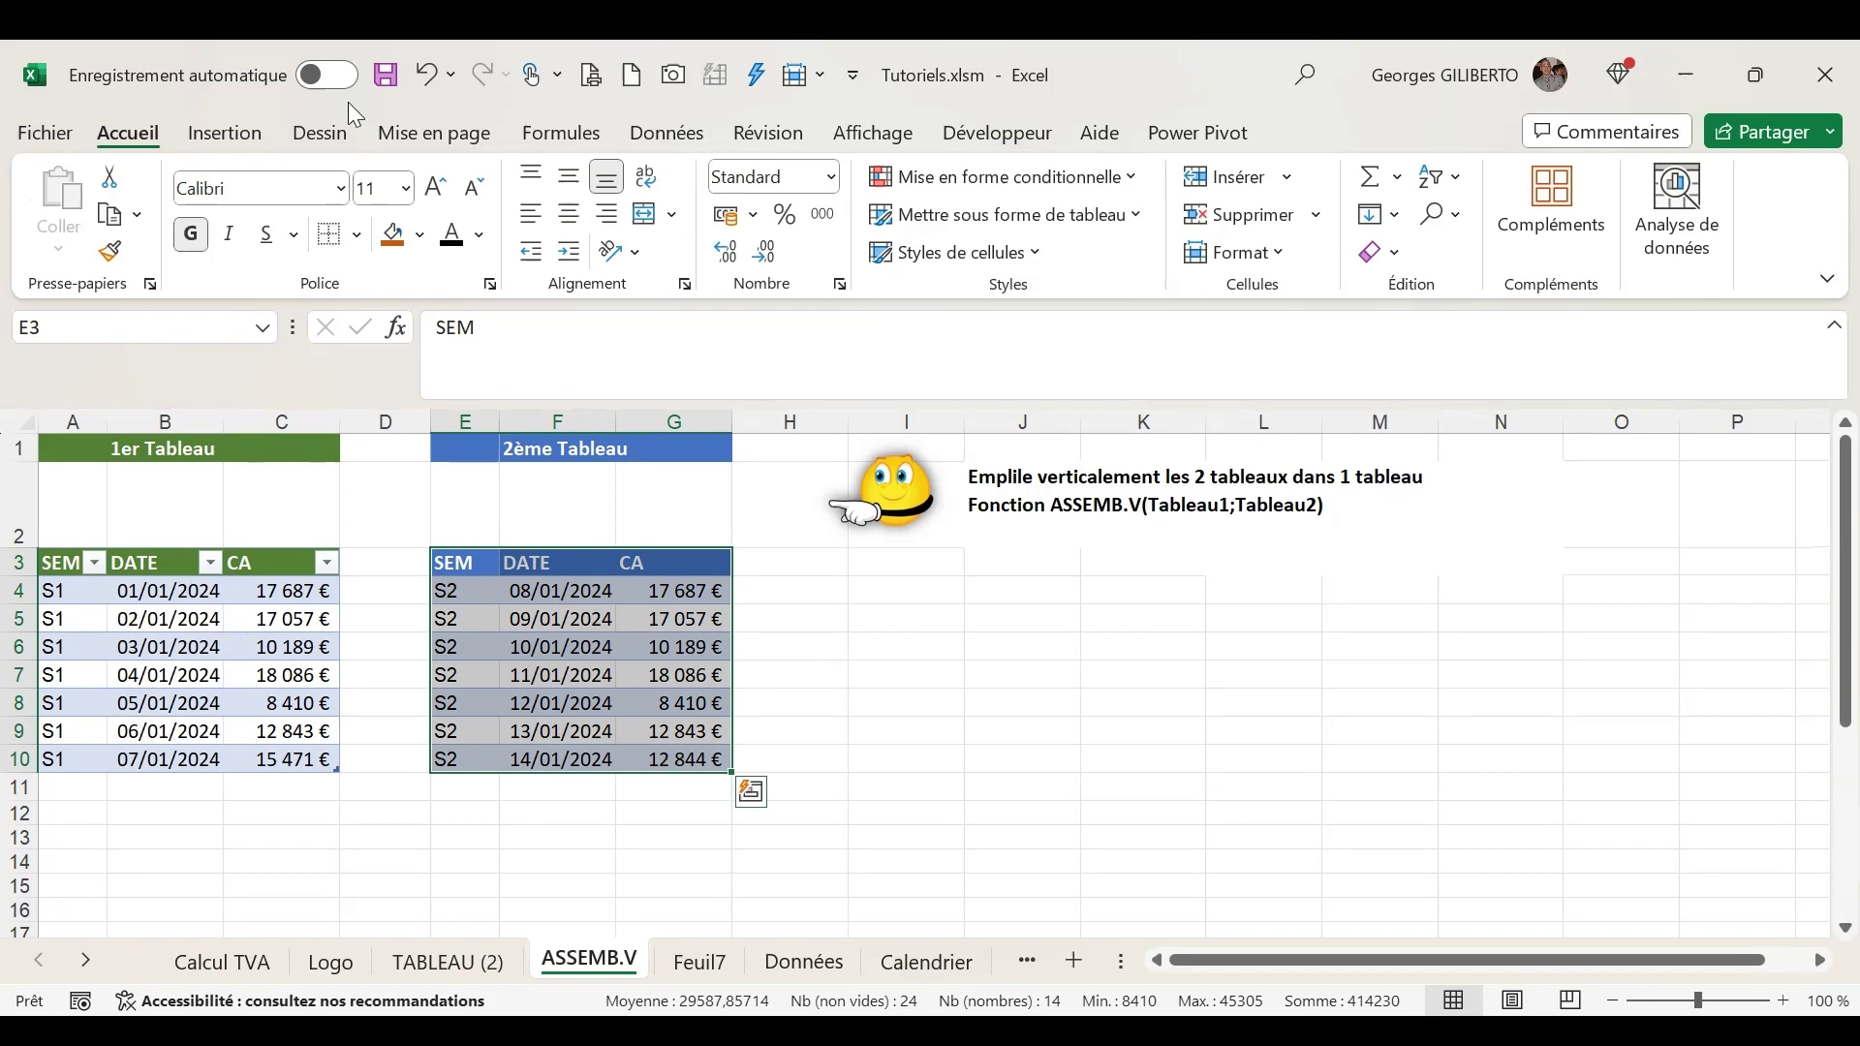
click(235, 128)
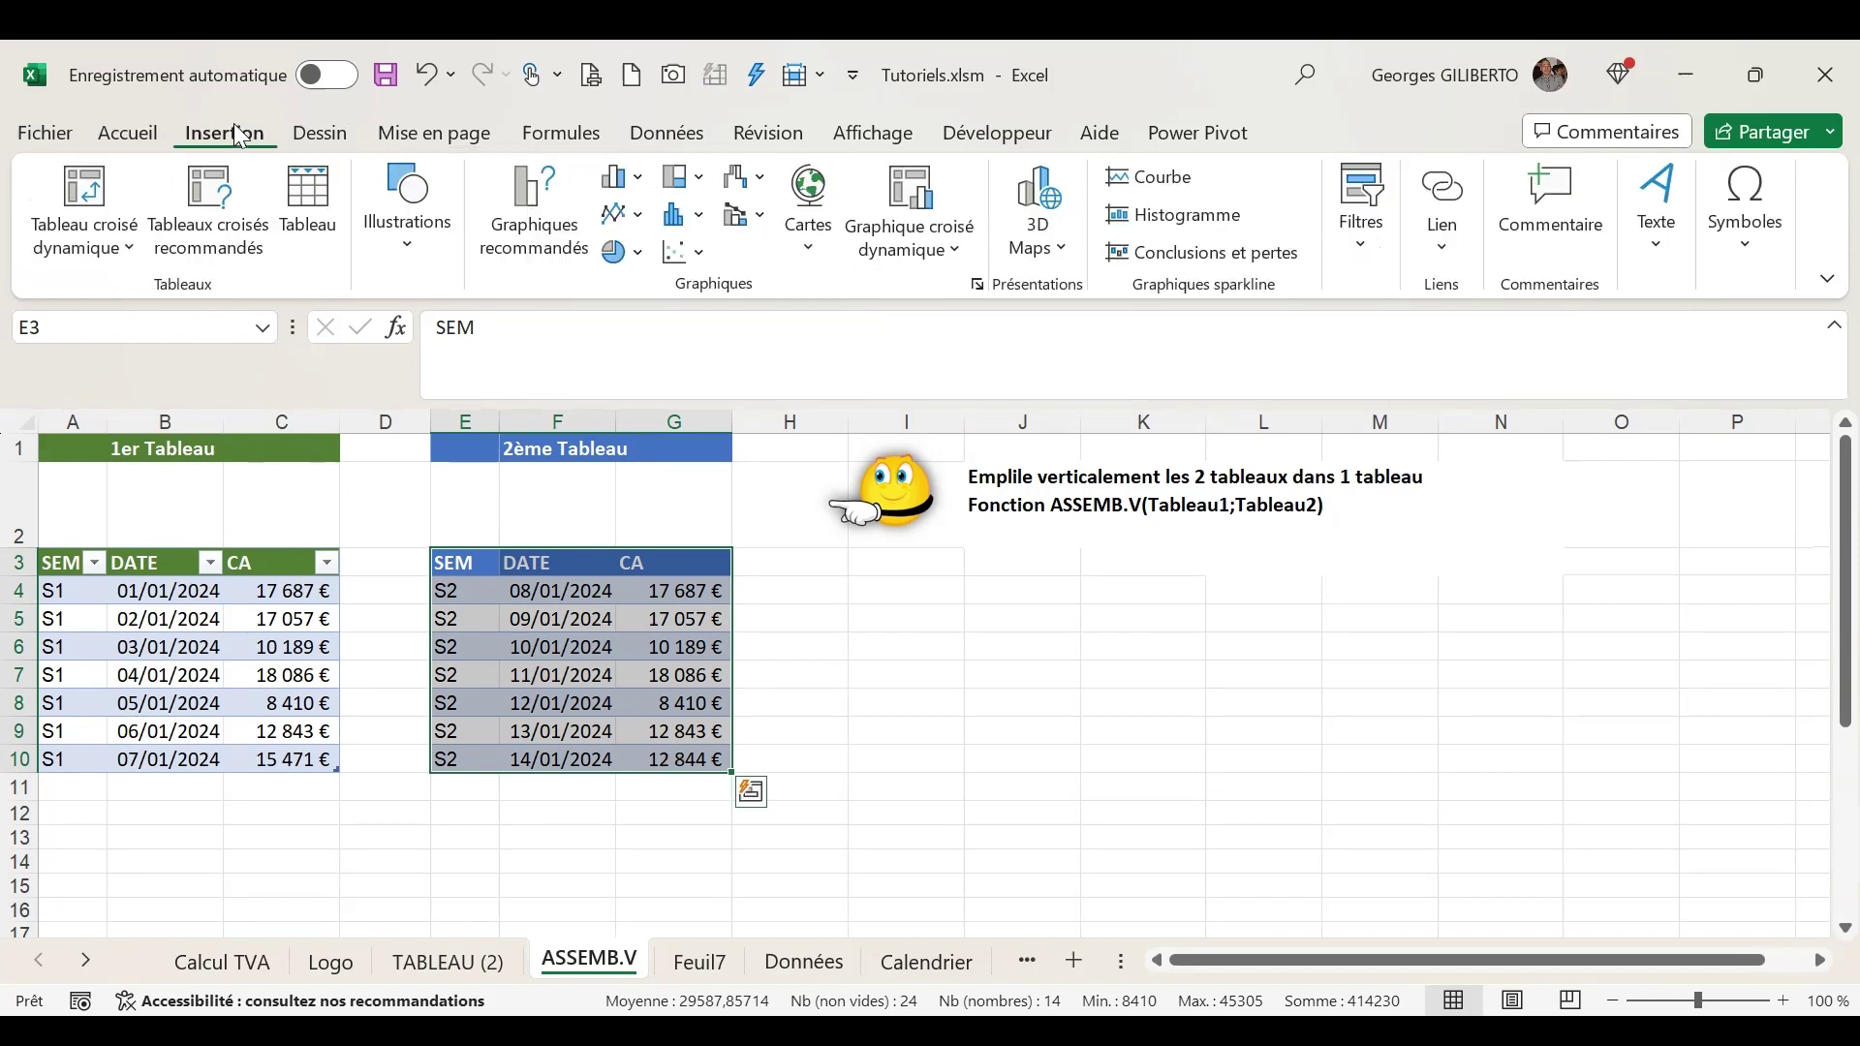
click(302, 202)
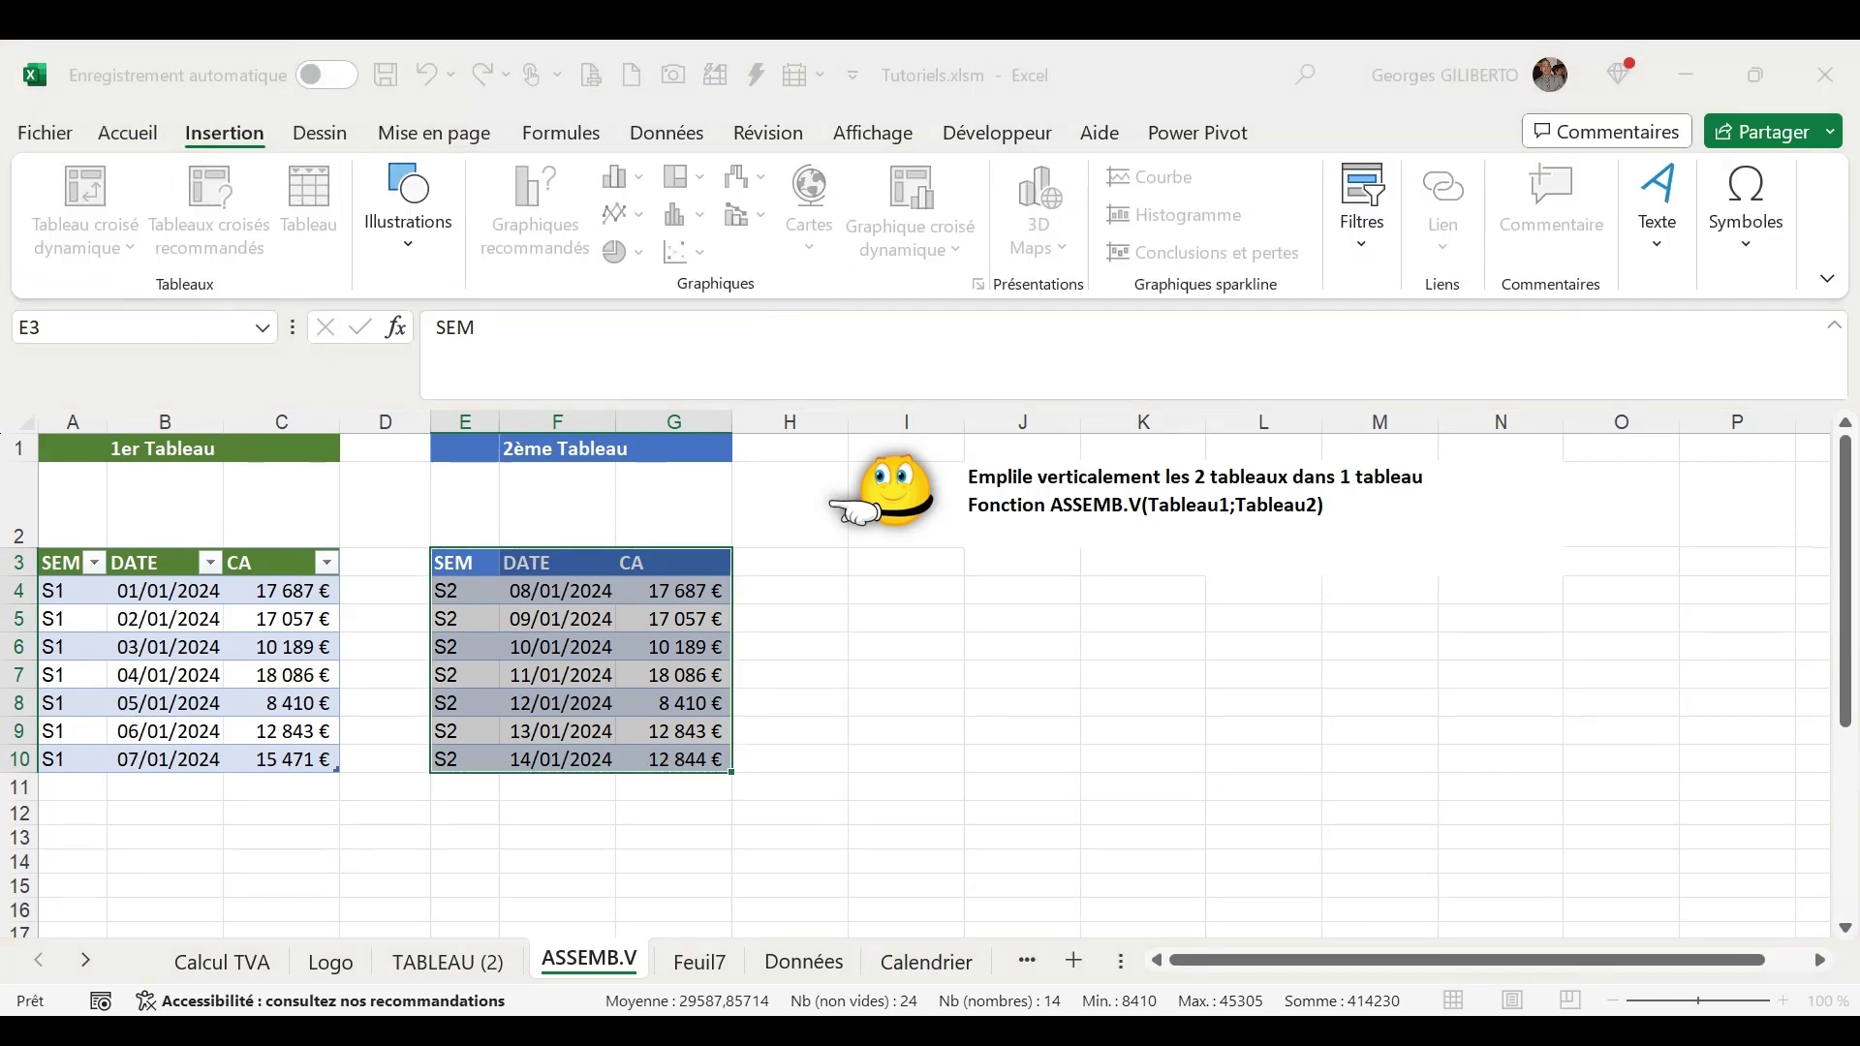
key(Return)
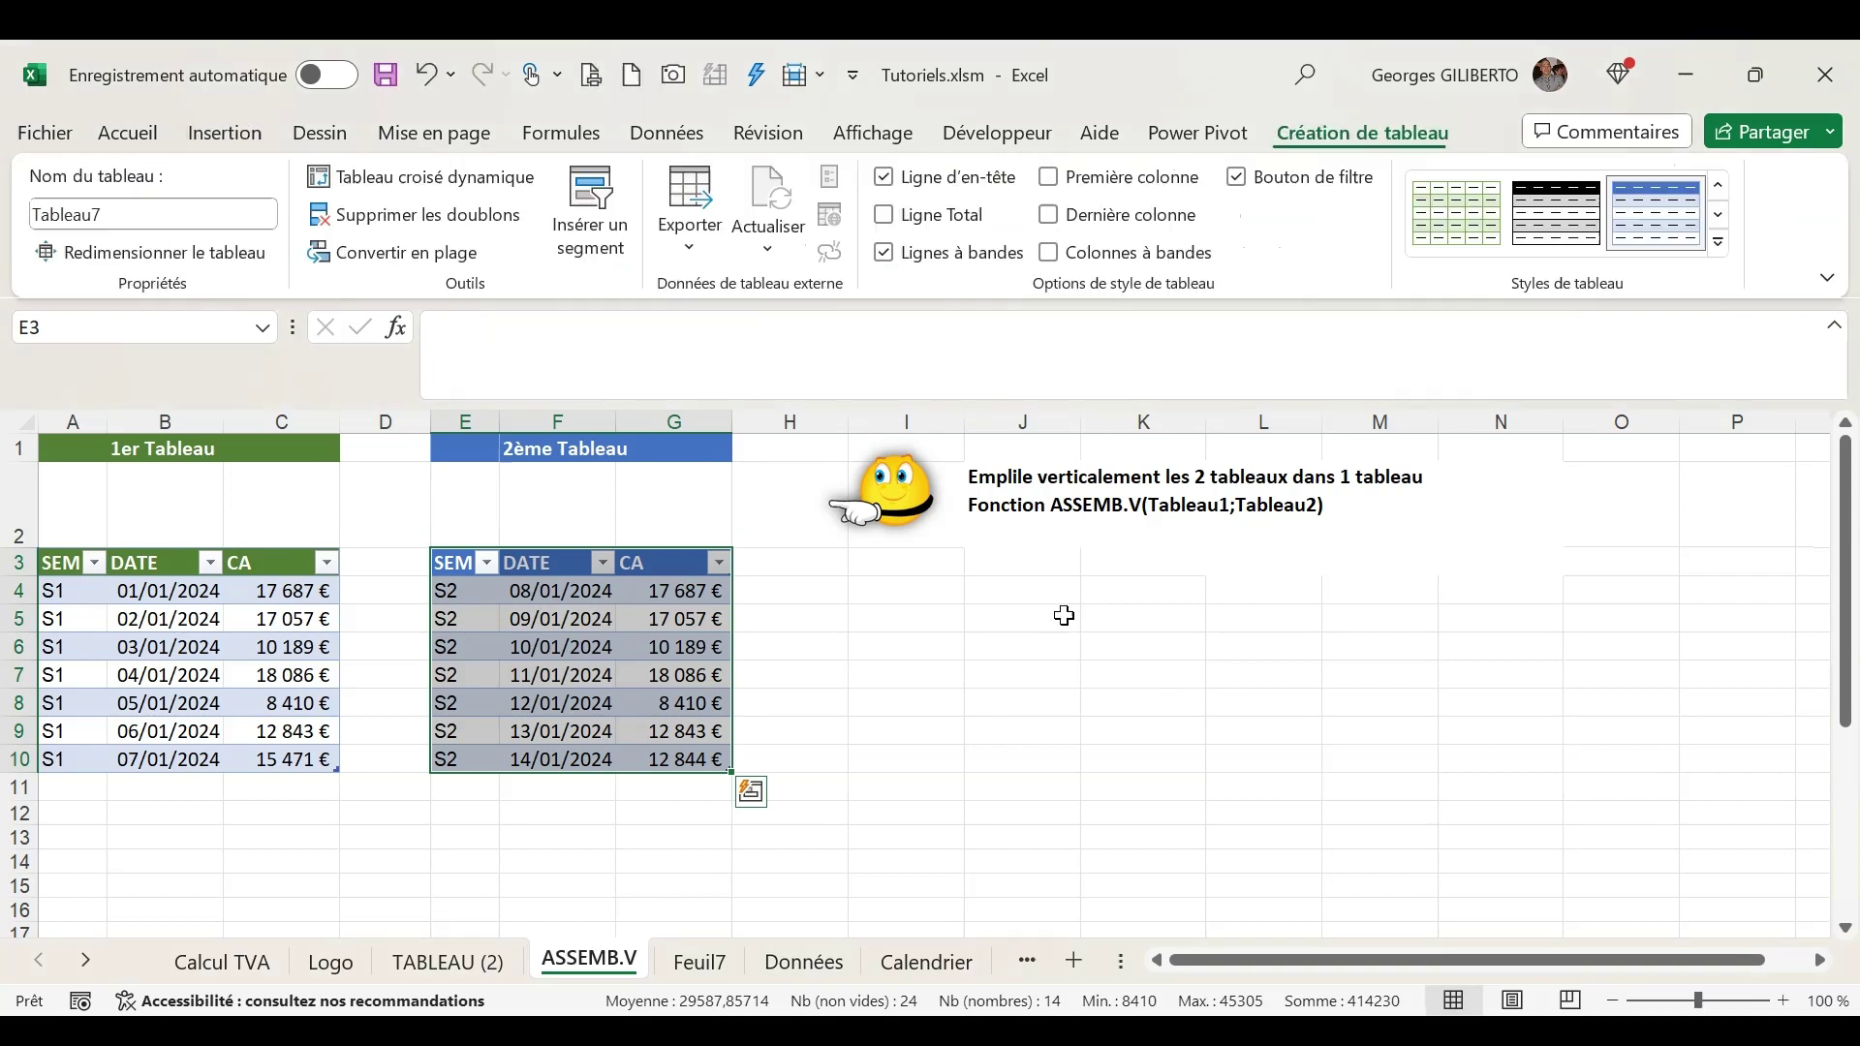
click(136, 213)
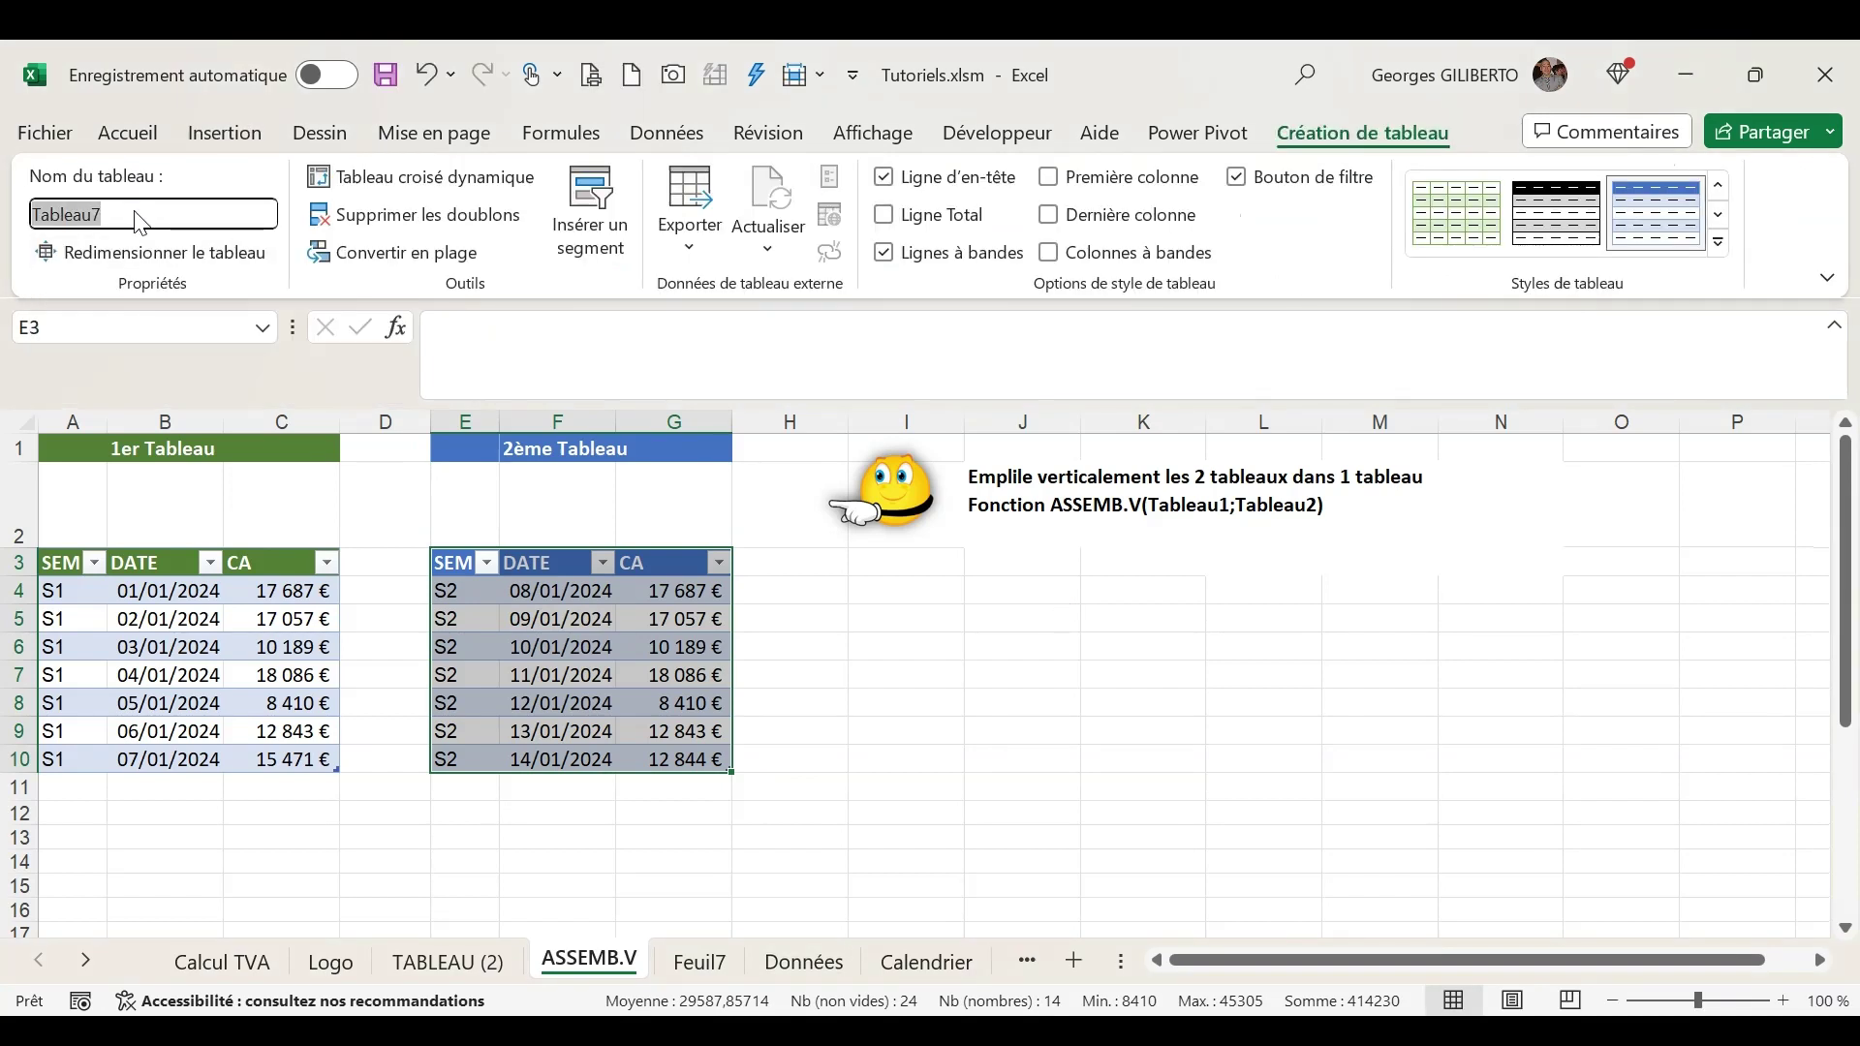
text(Tableau)
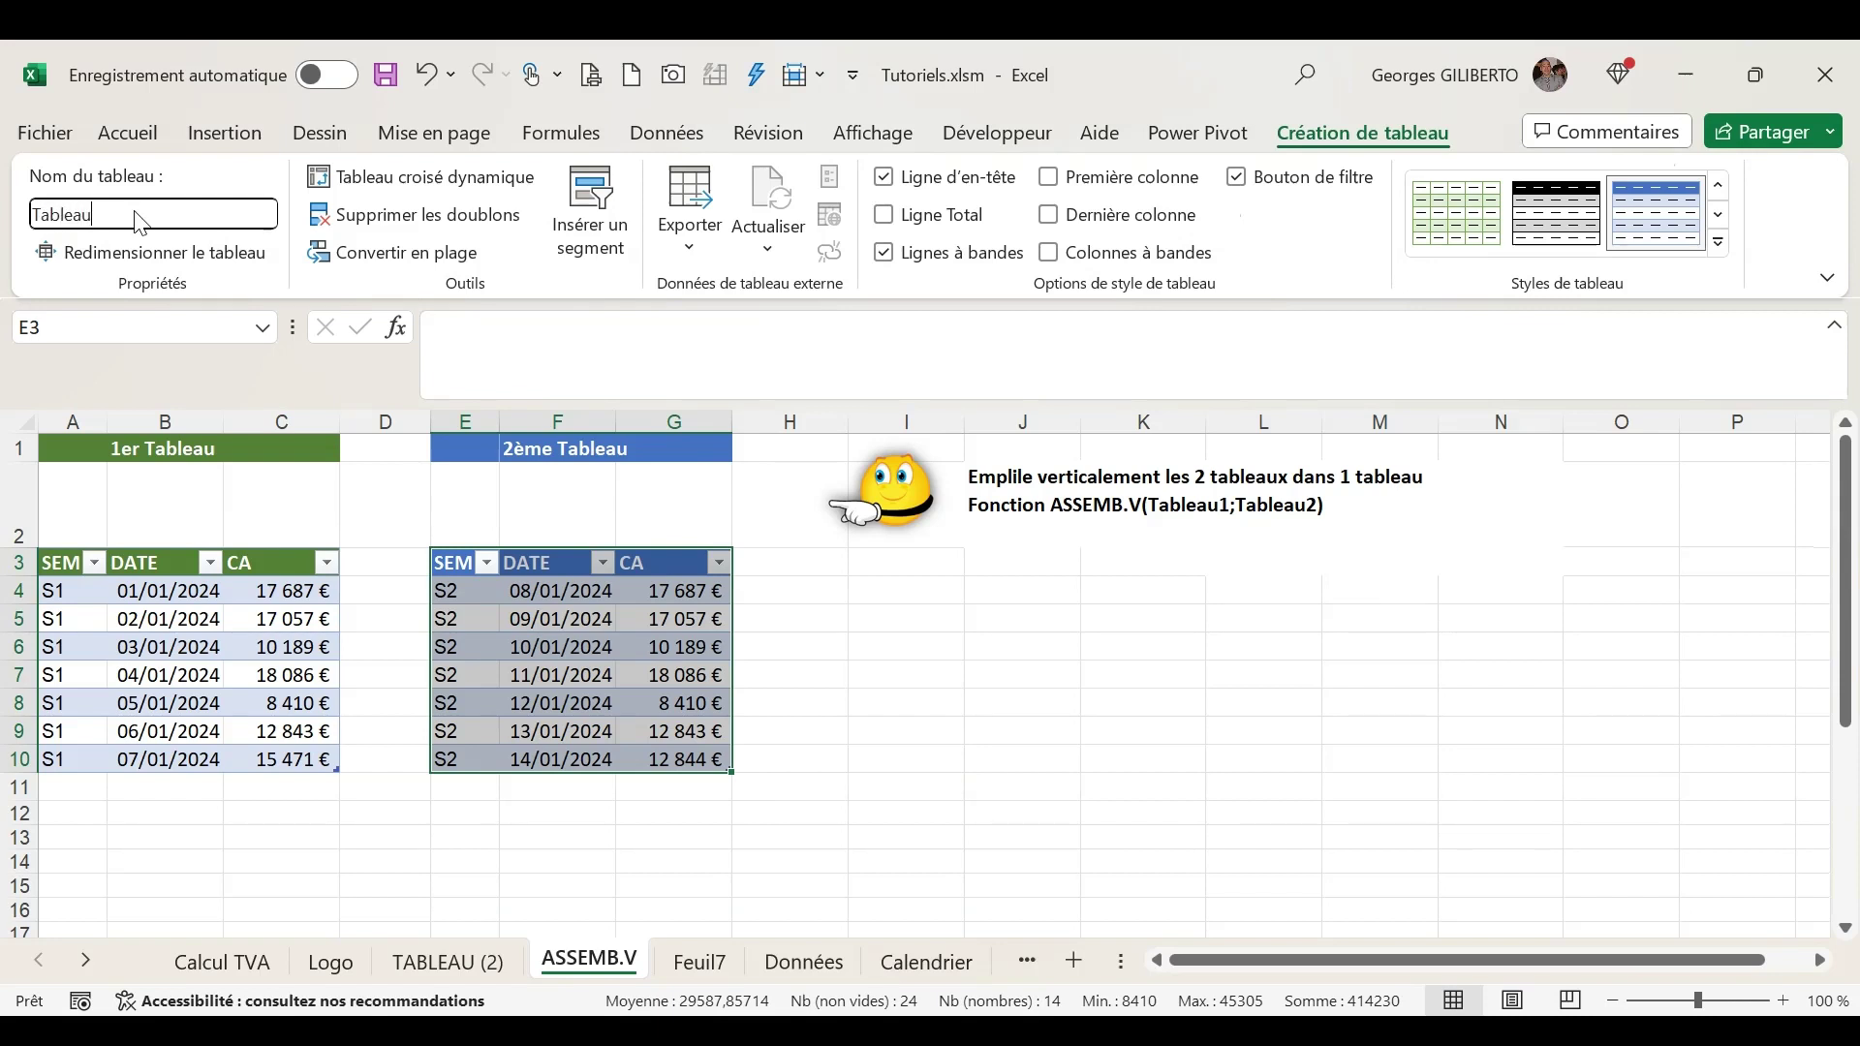
text(_S2)
click(927, 681)
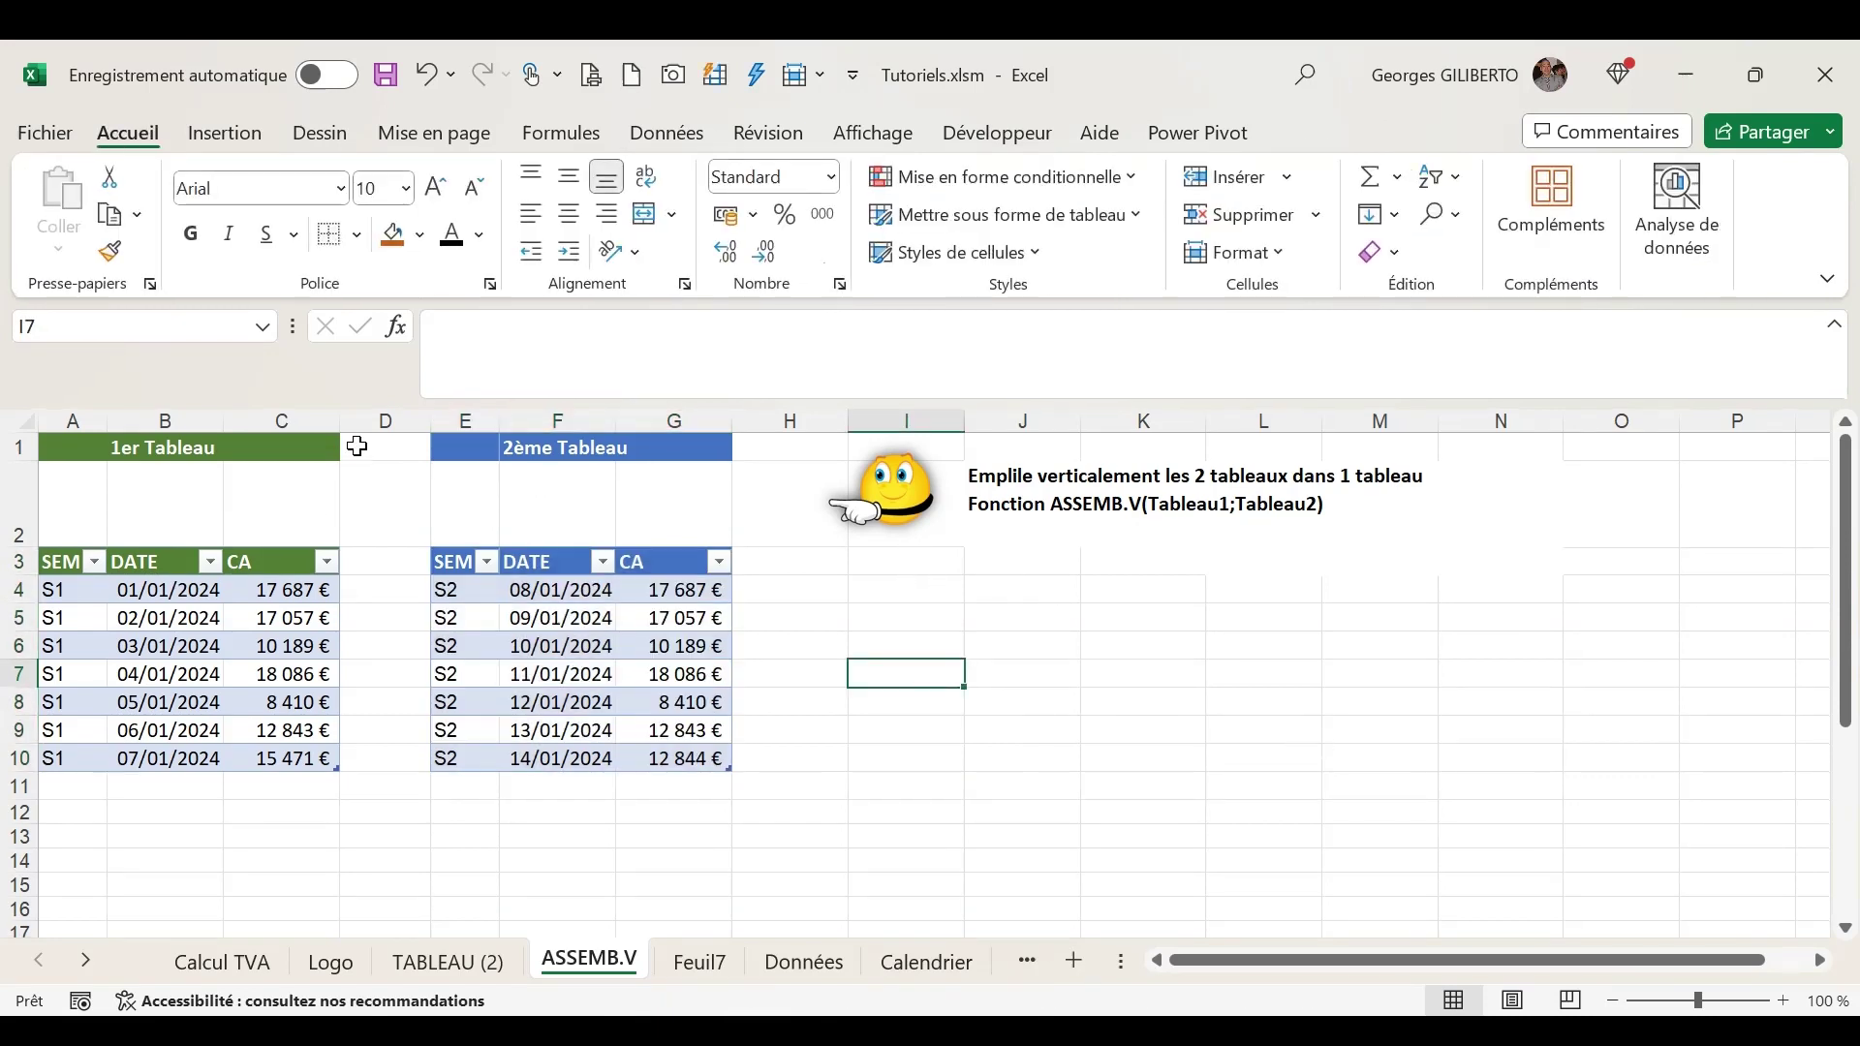
Copy the second table's SEM, DATE and CA headers from E3:G3 to the cells starting at I3.
click(435, 560)
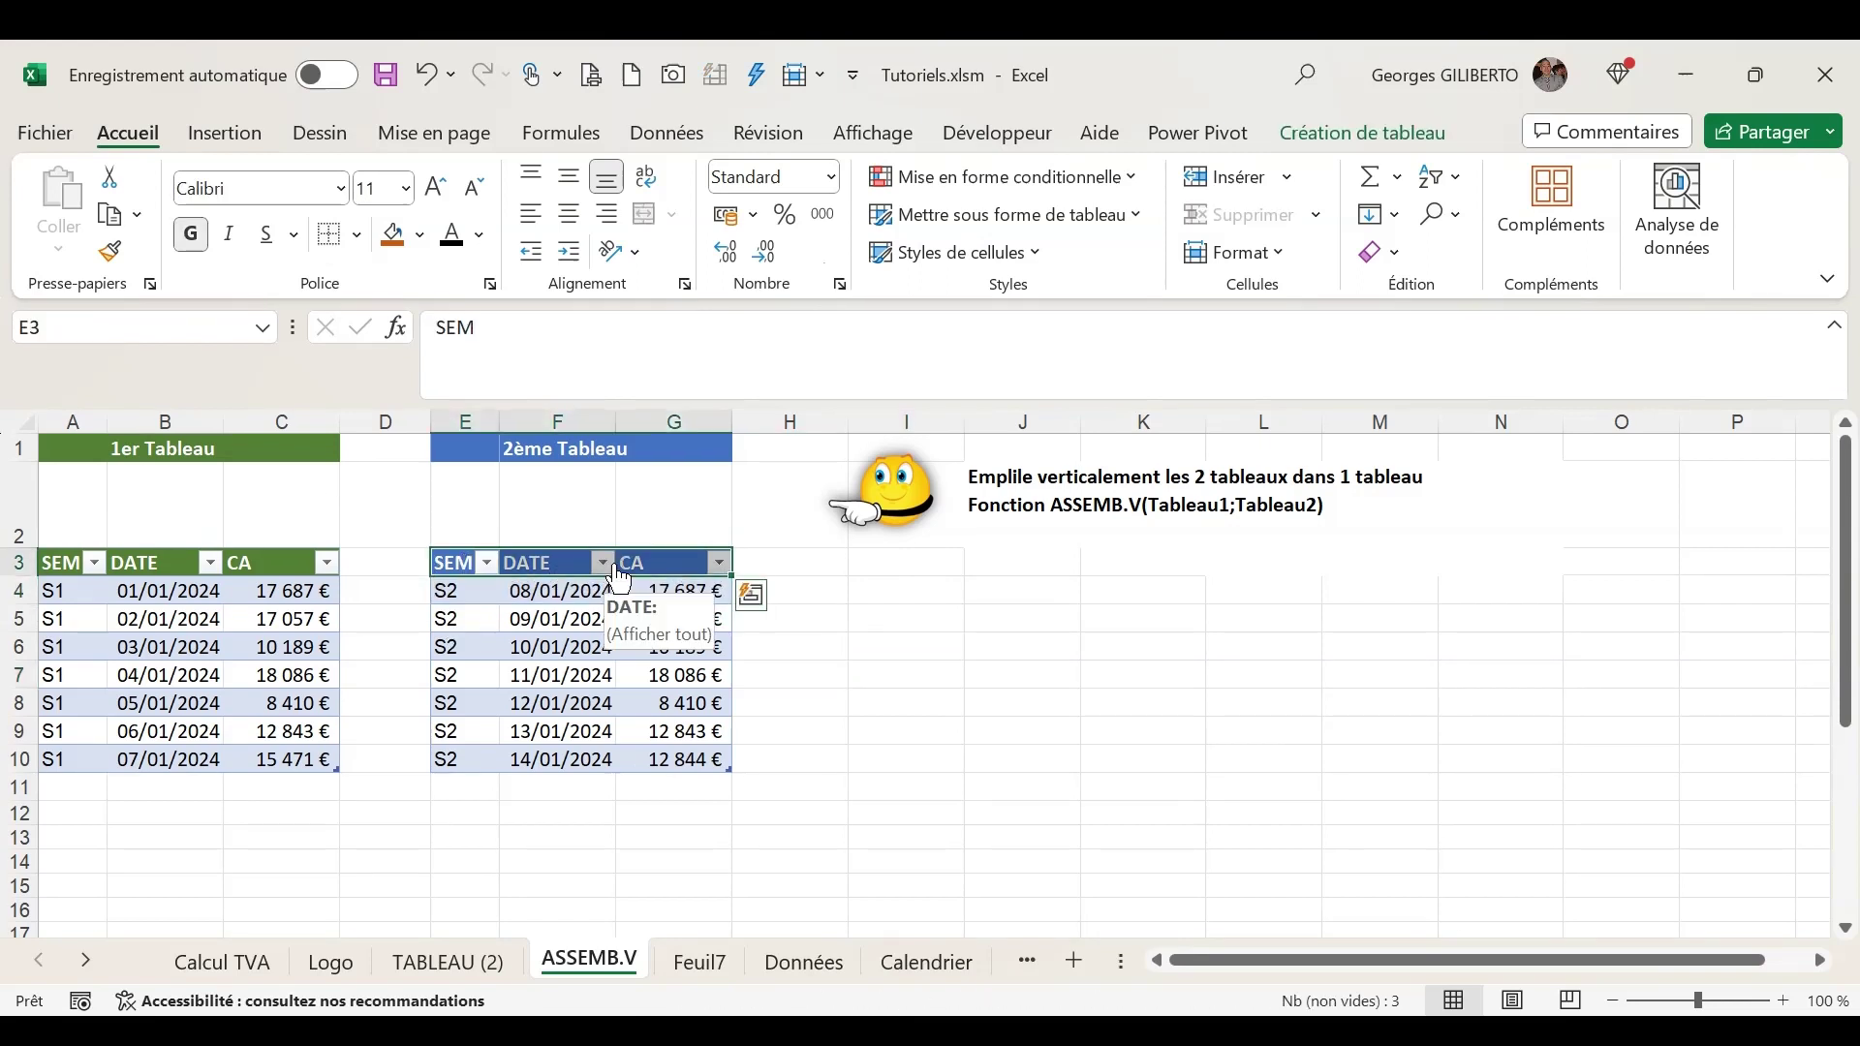
key(ctrl+c)
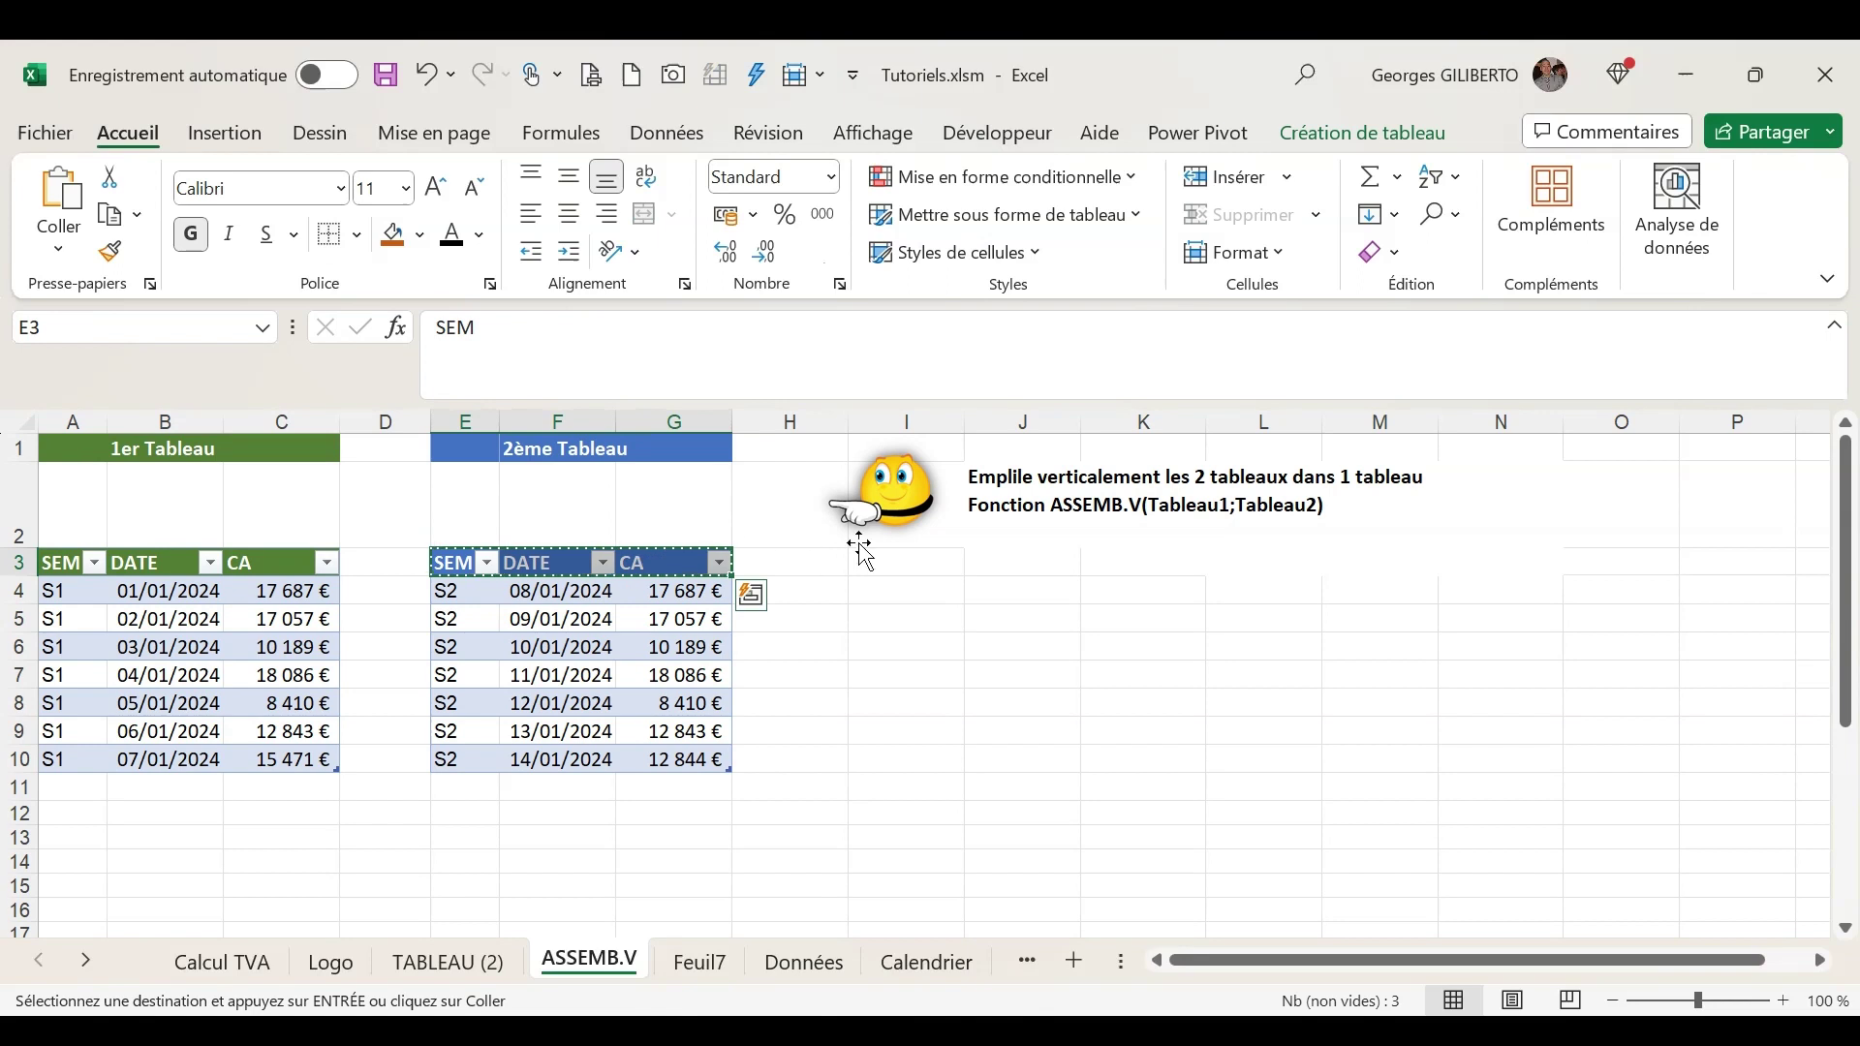
click(880, 563)
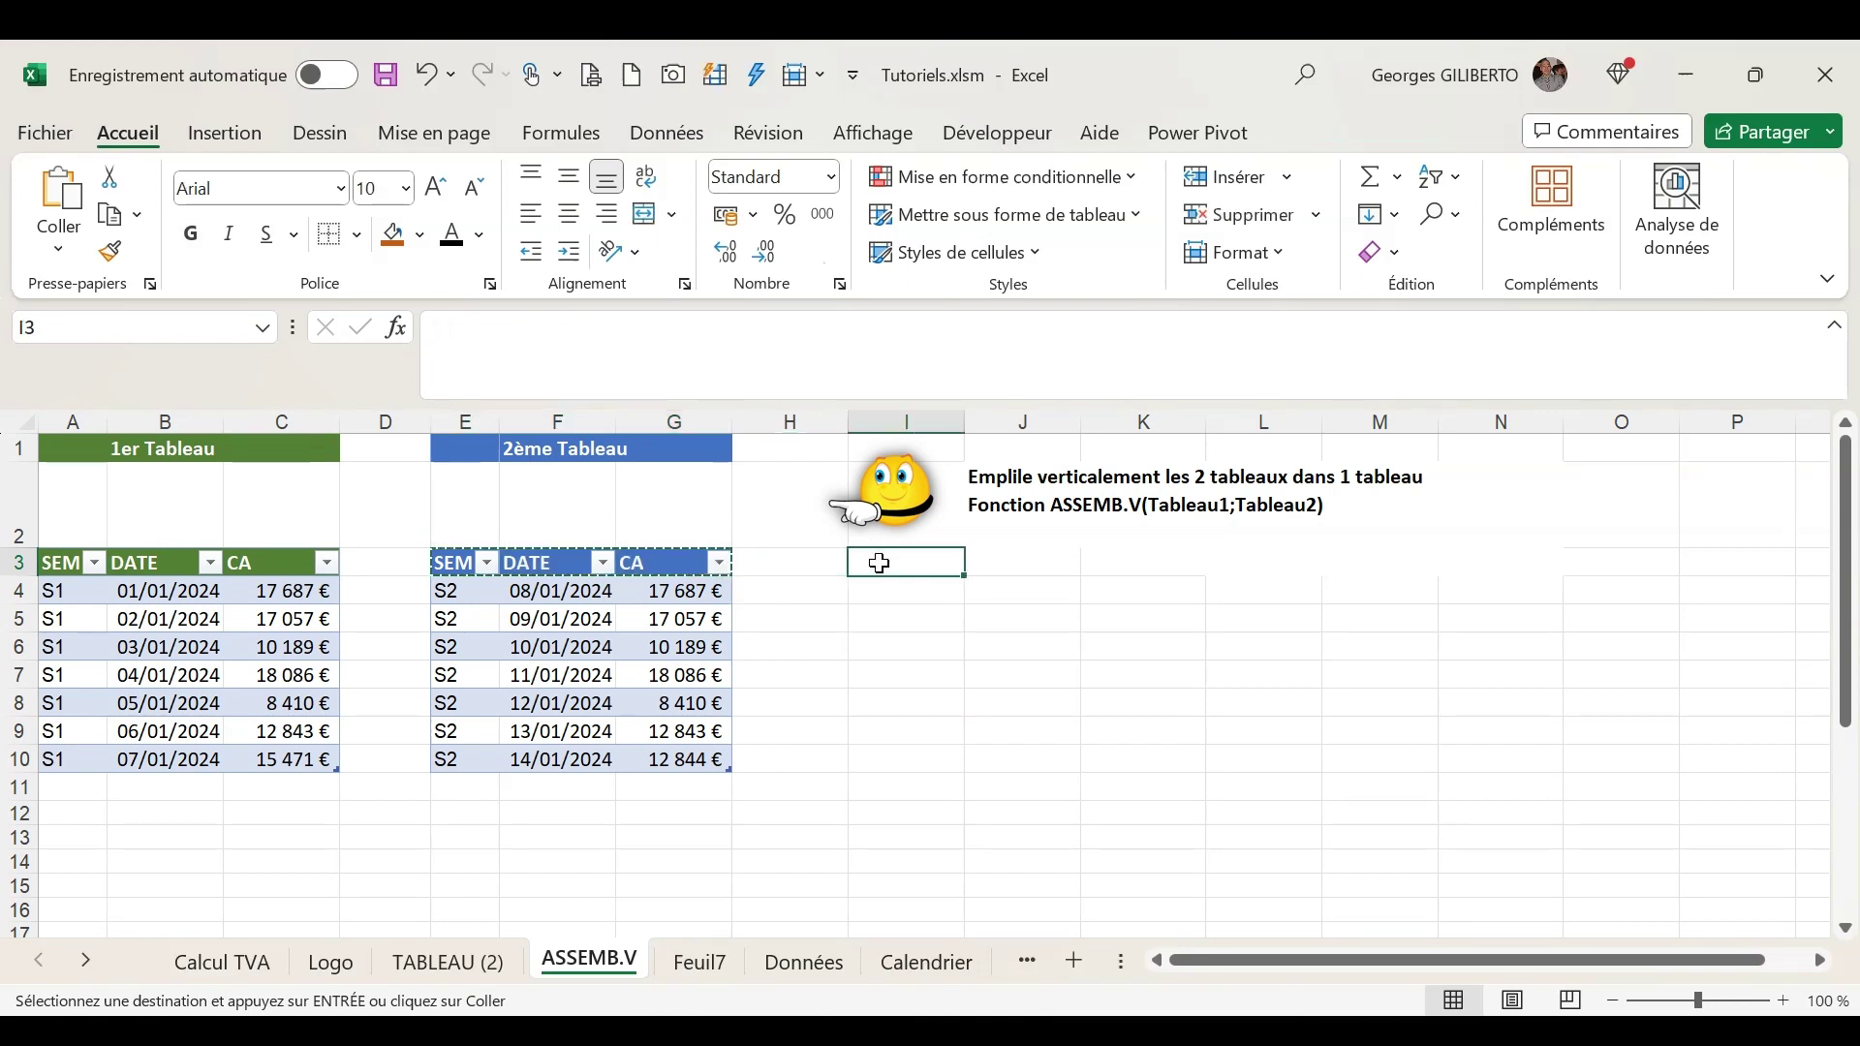
key(ctrl+v)
Enter the formula =ASSEMB.V(Tableau_S1;Tableau_S2) in cell I4 to stack both tables vertically.
click(916, 599)
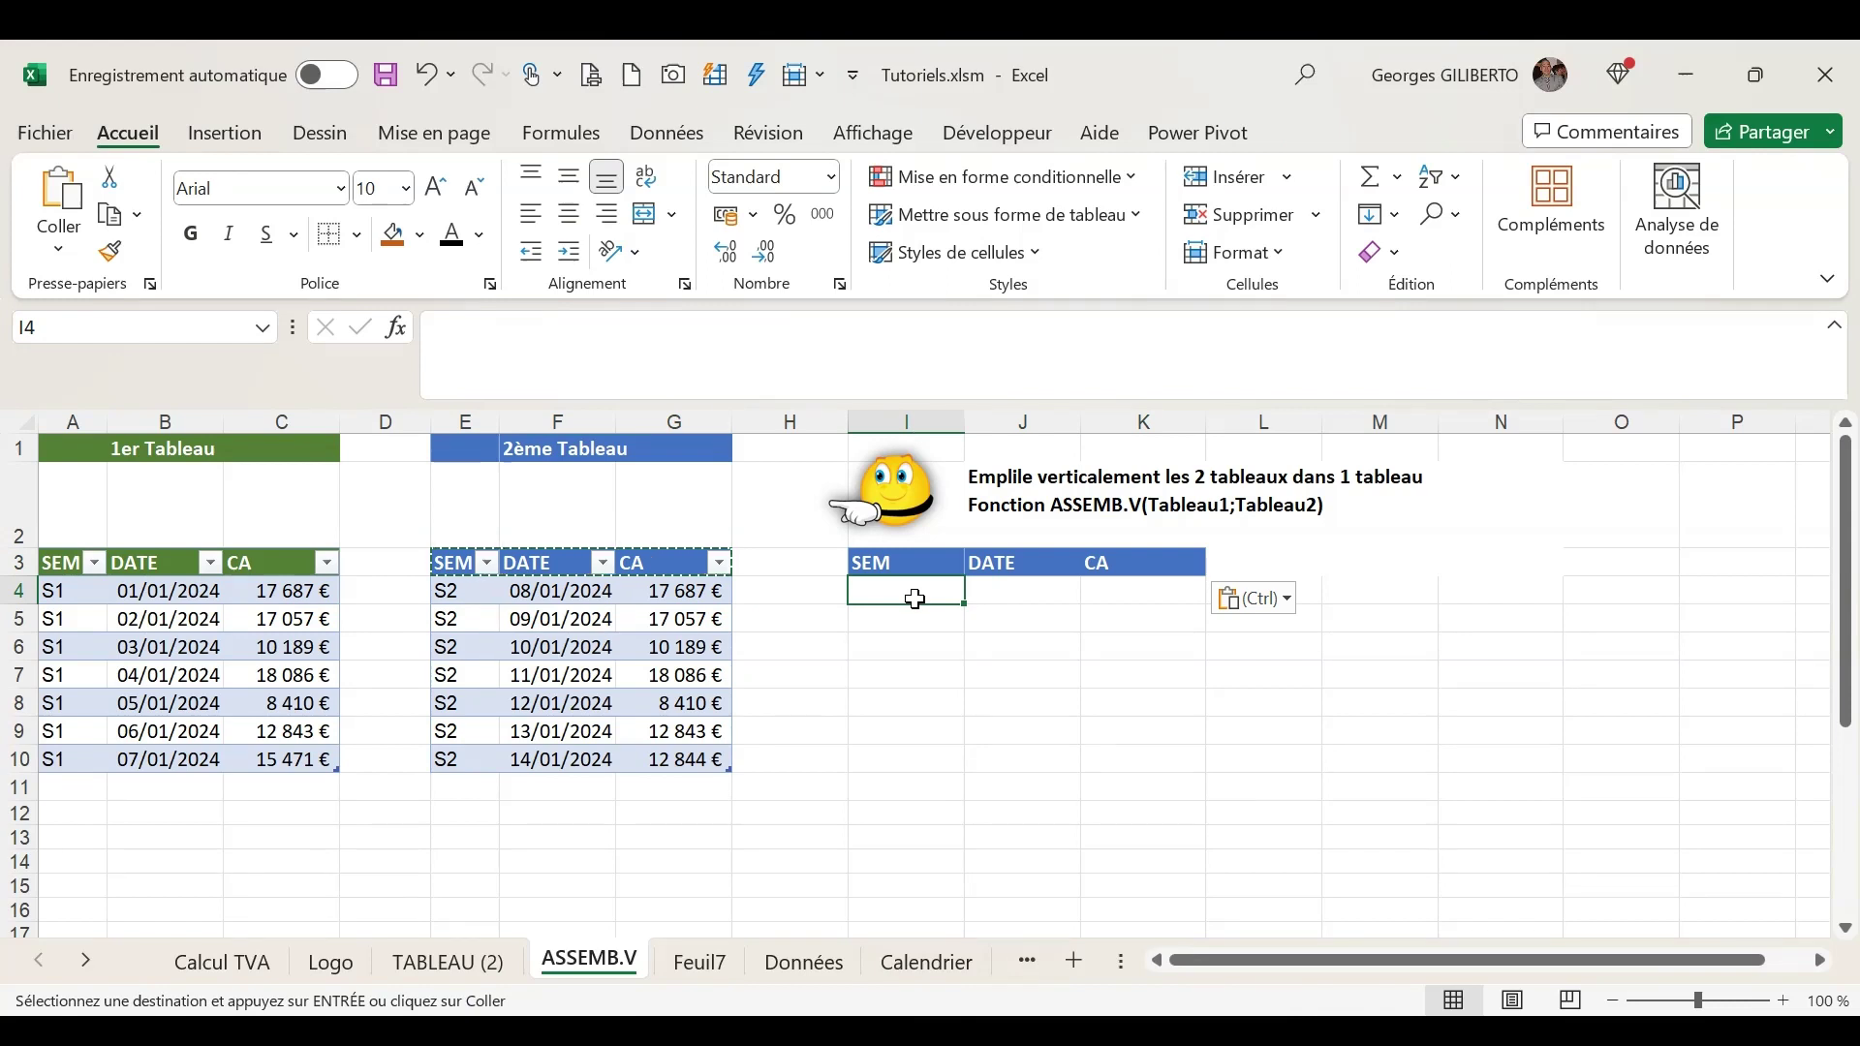
text(=assem)
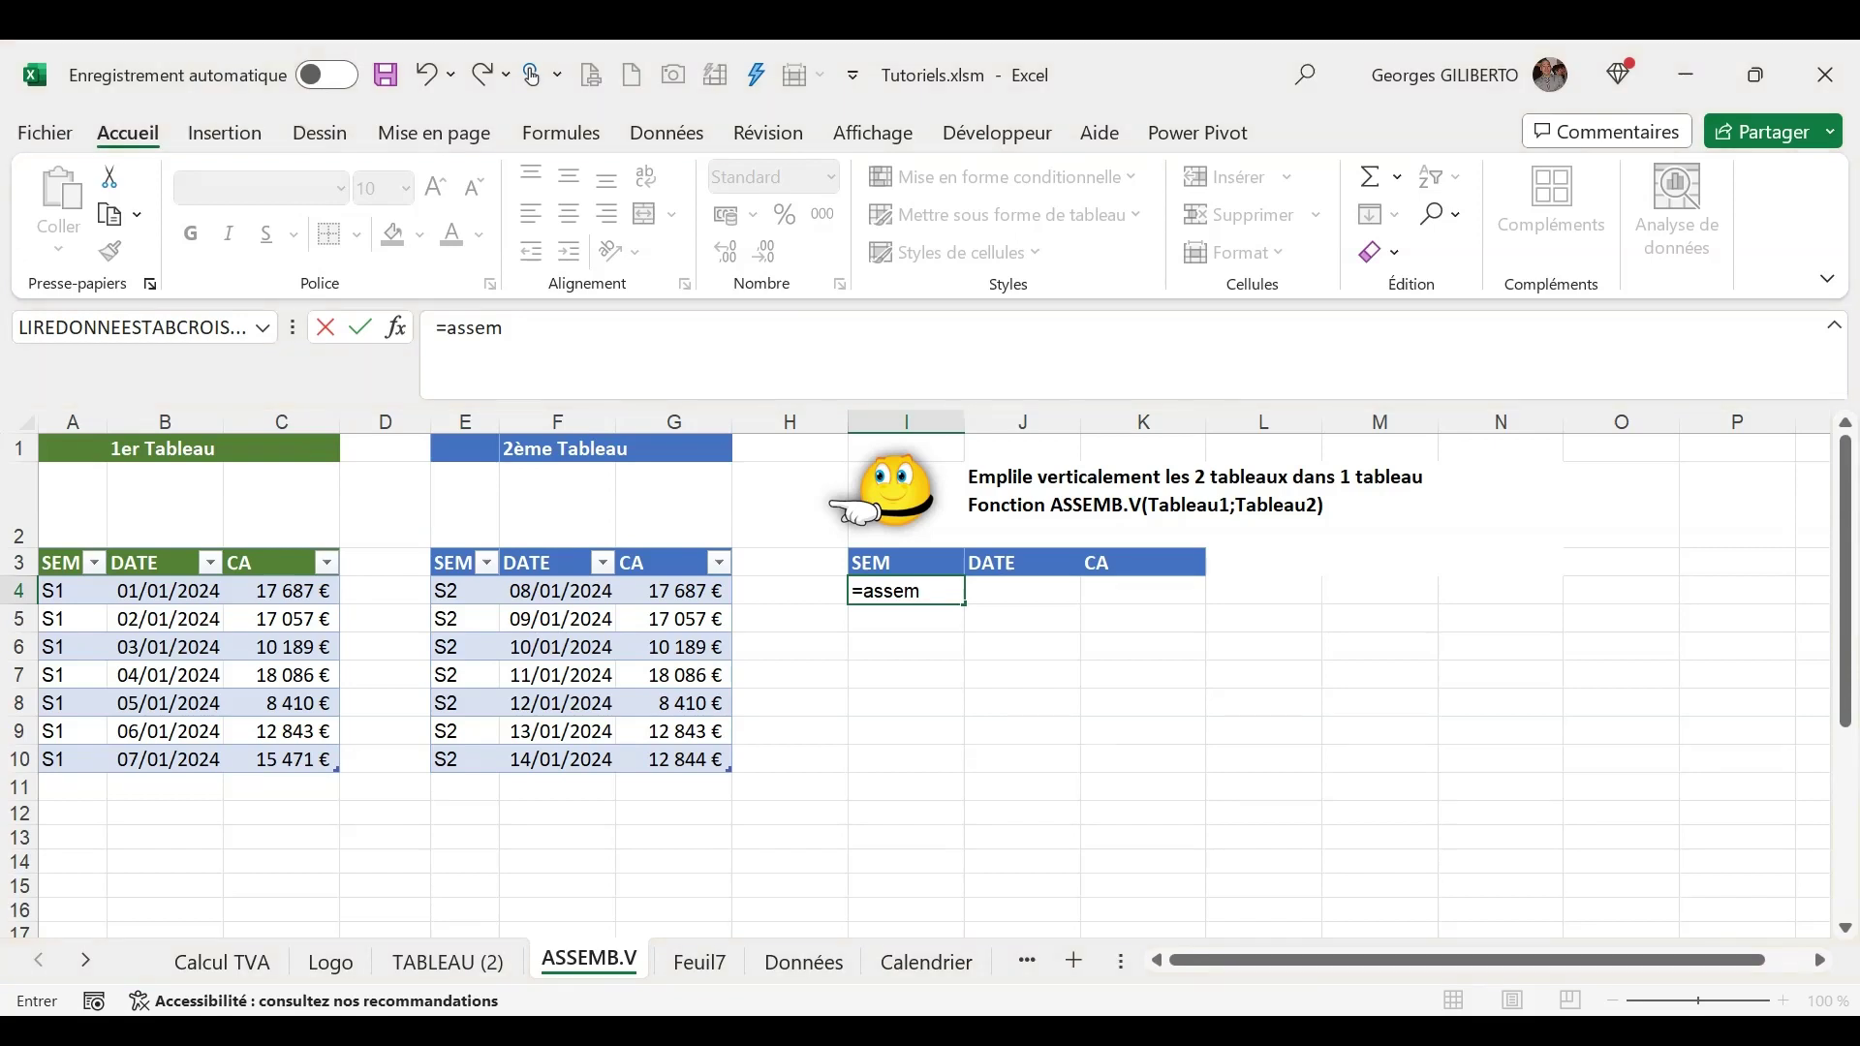
double_click(931, 648)
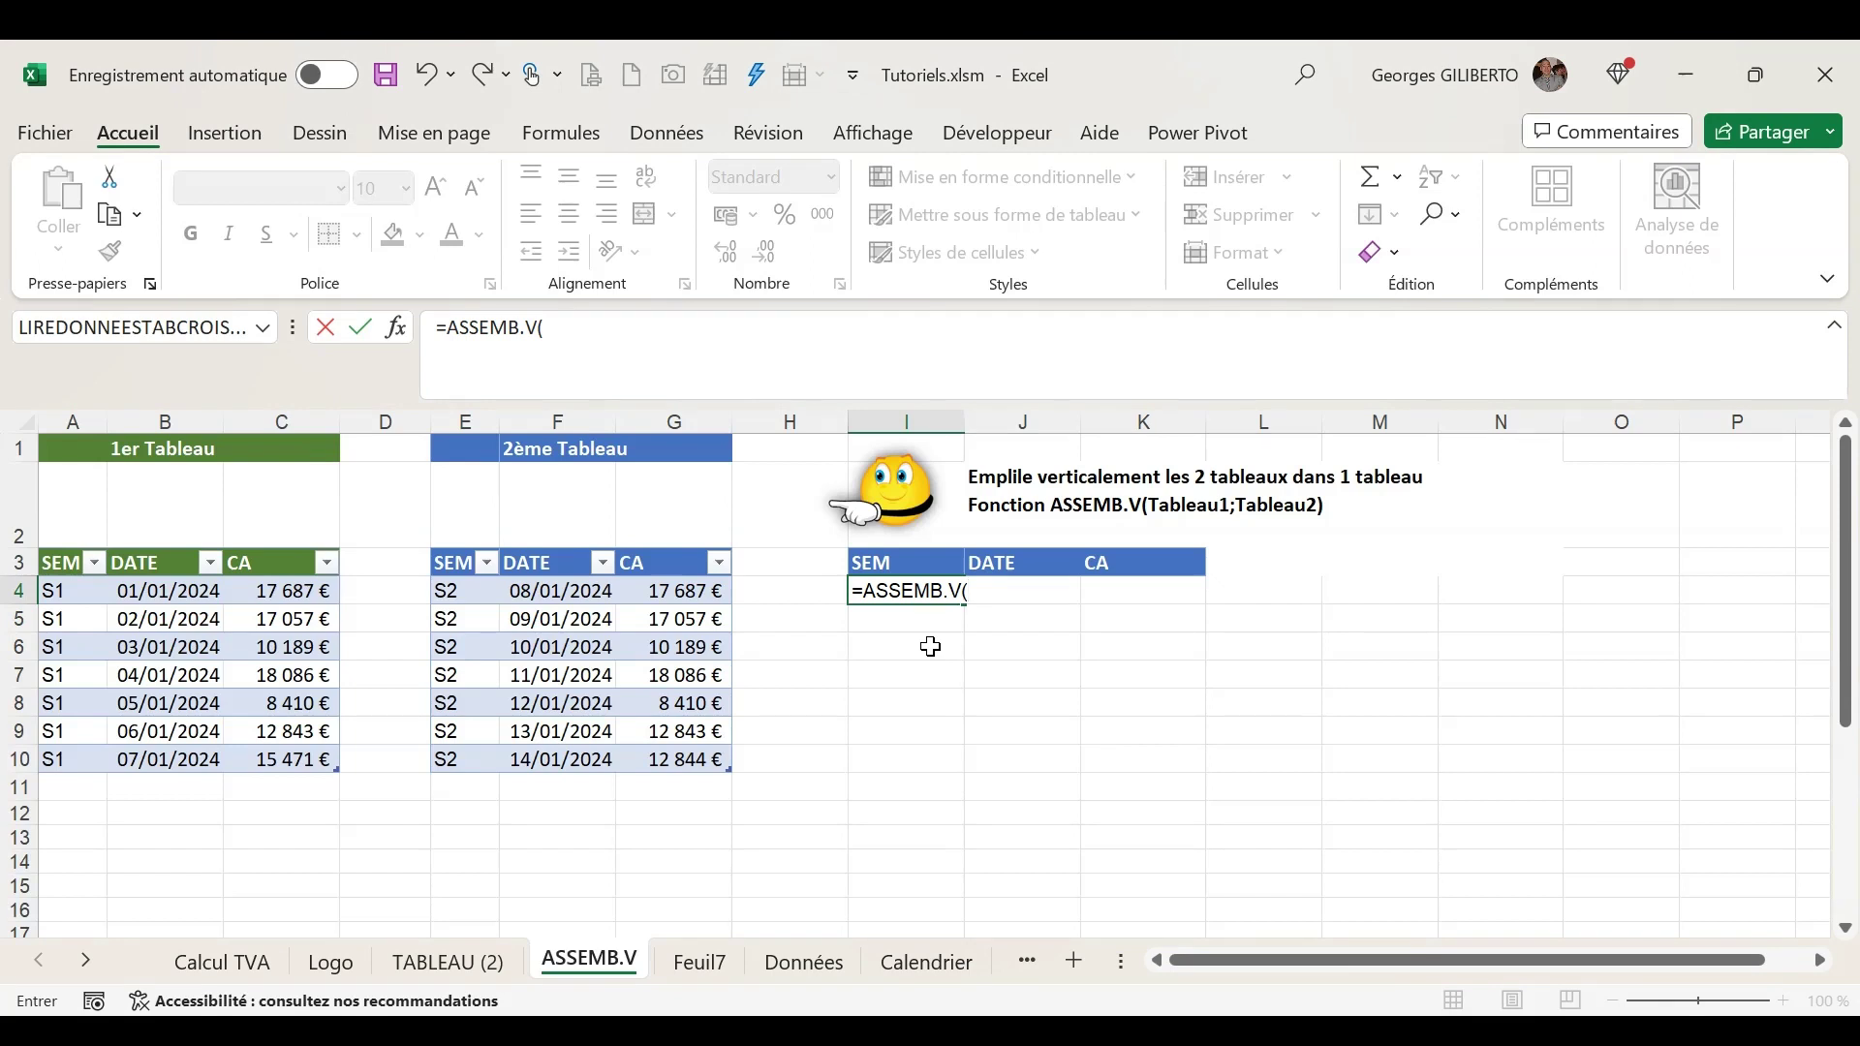
text(Tabe)
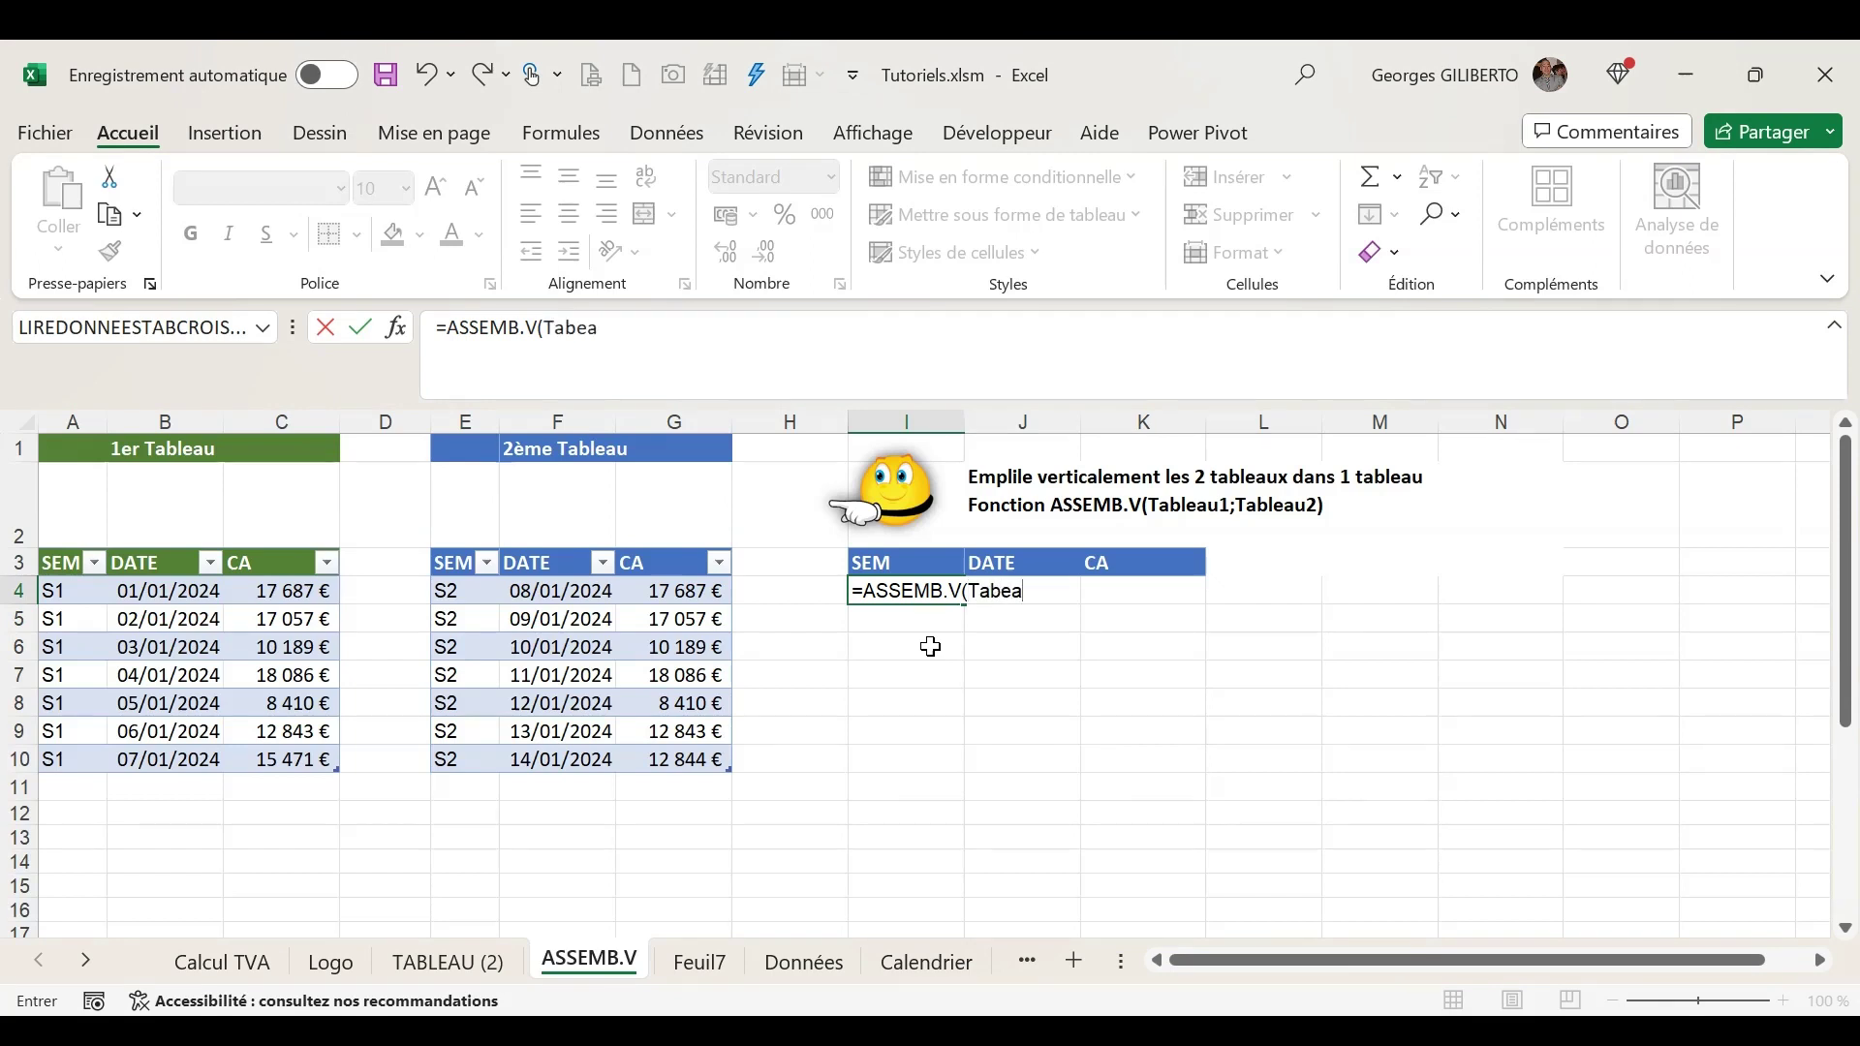
key(BackSpace)
text(leau)
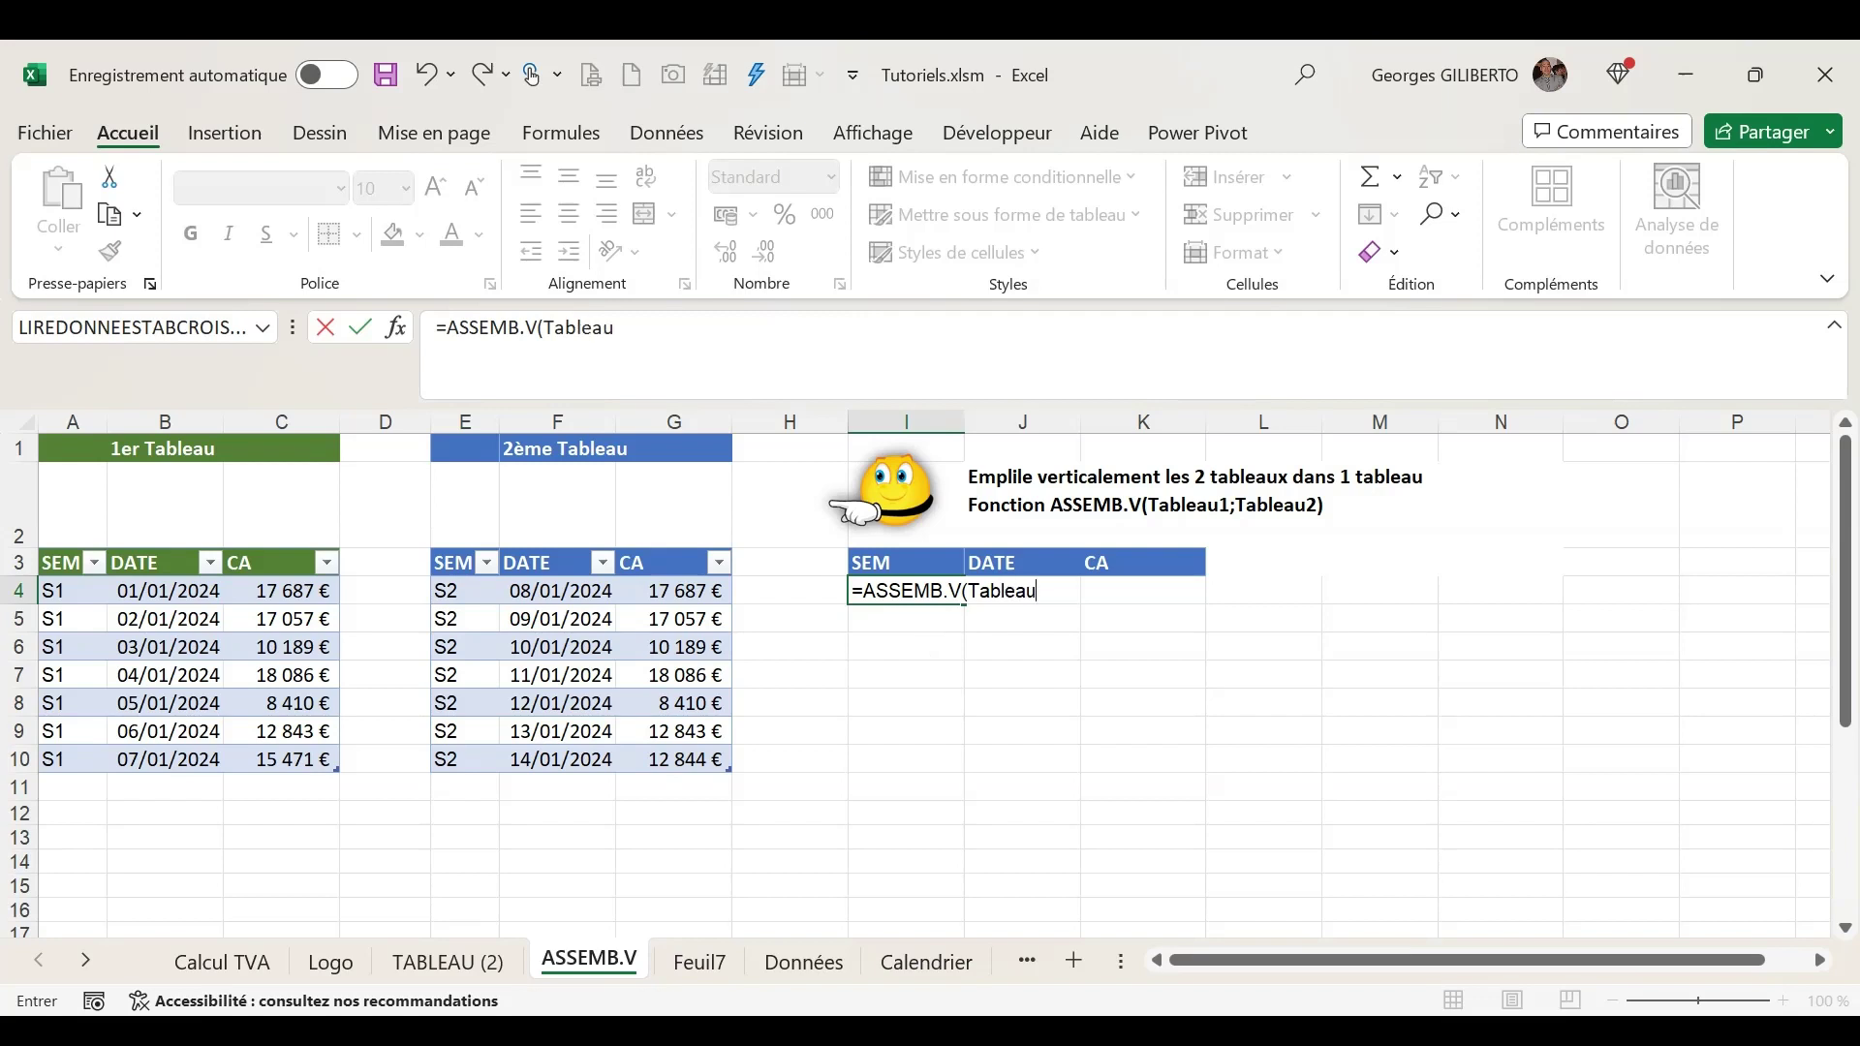
text(_S1)
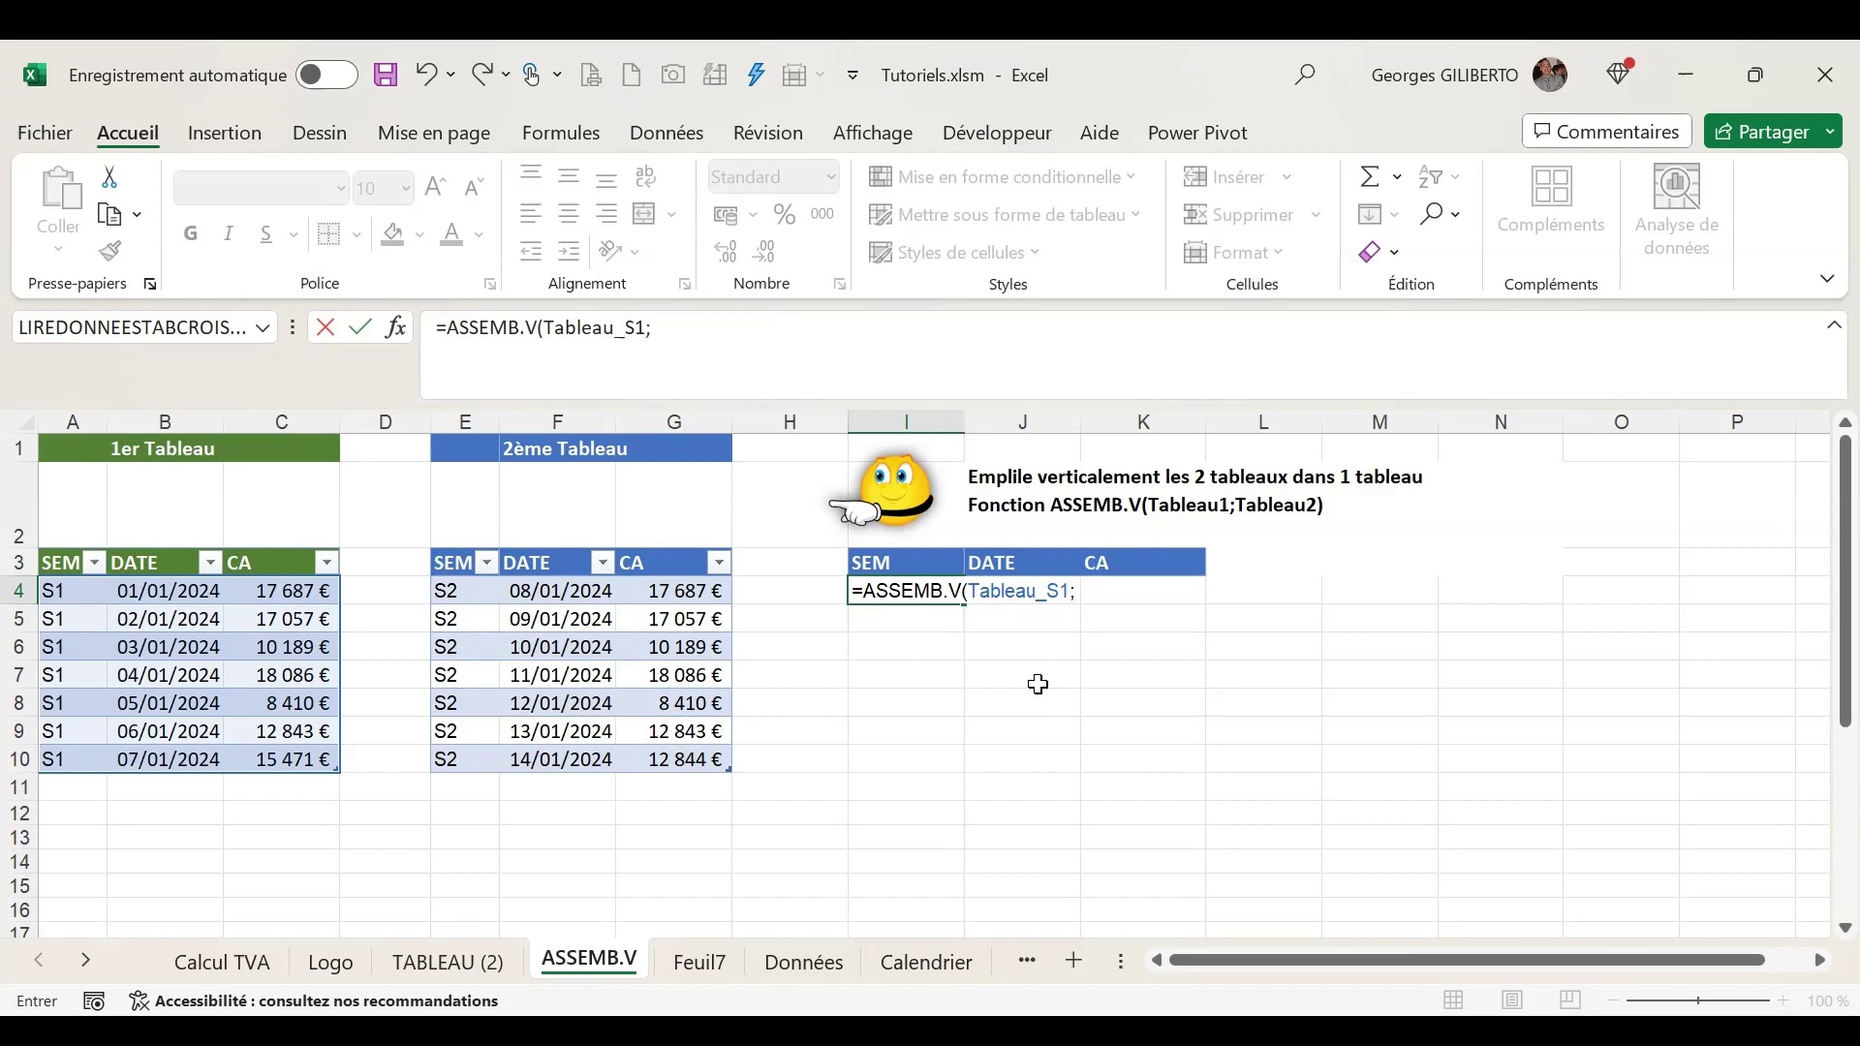
text(;Tableau_S2)
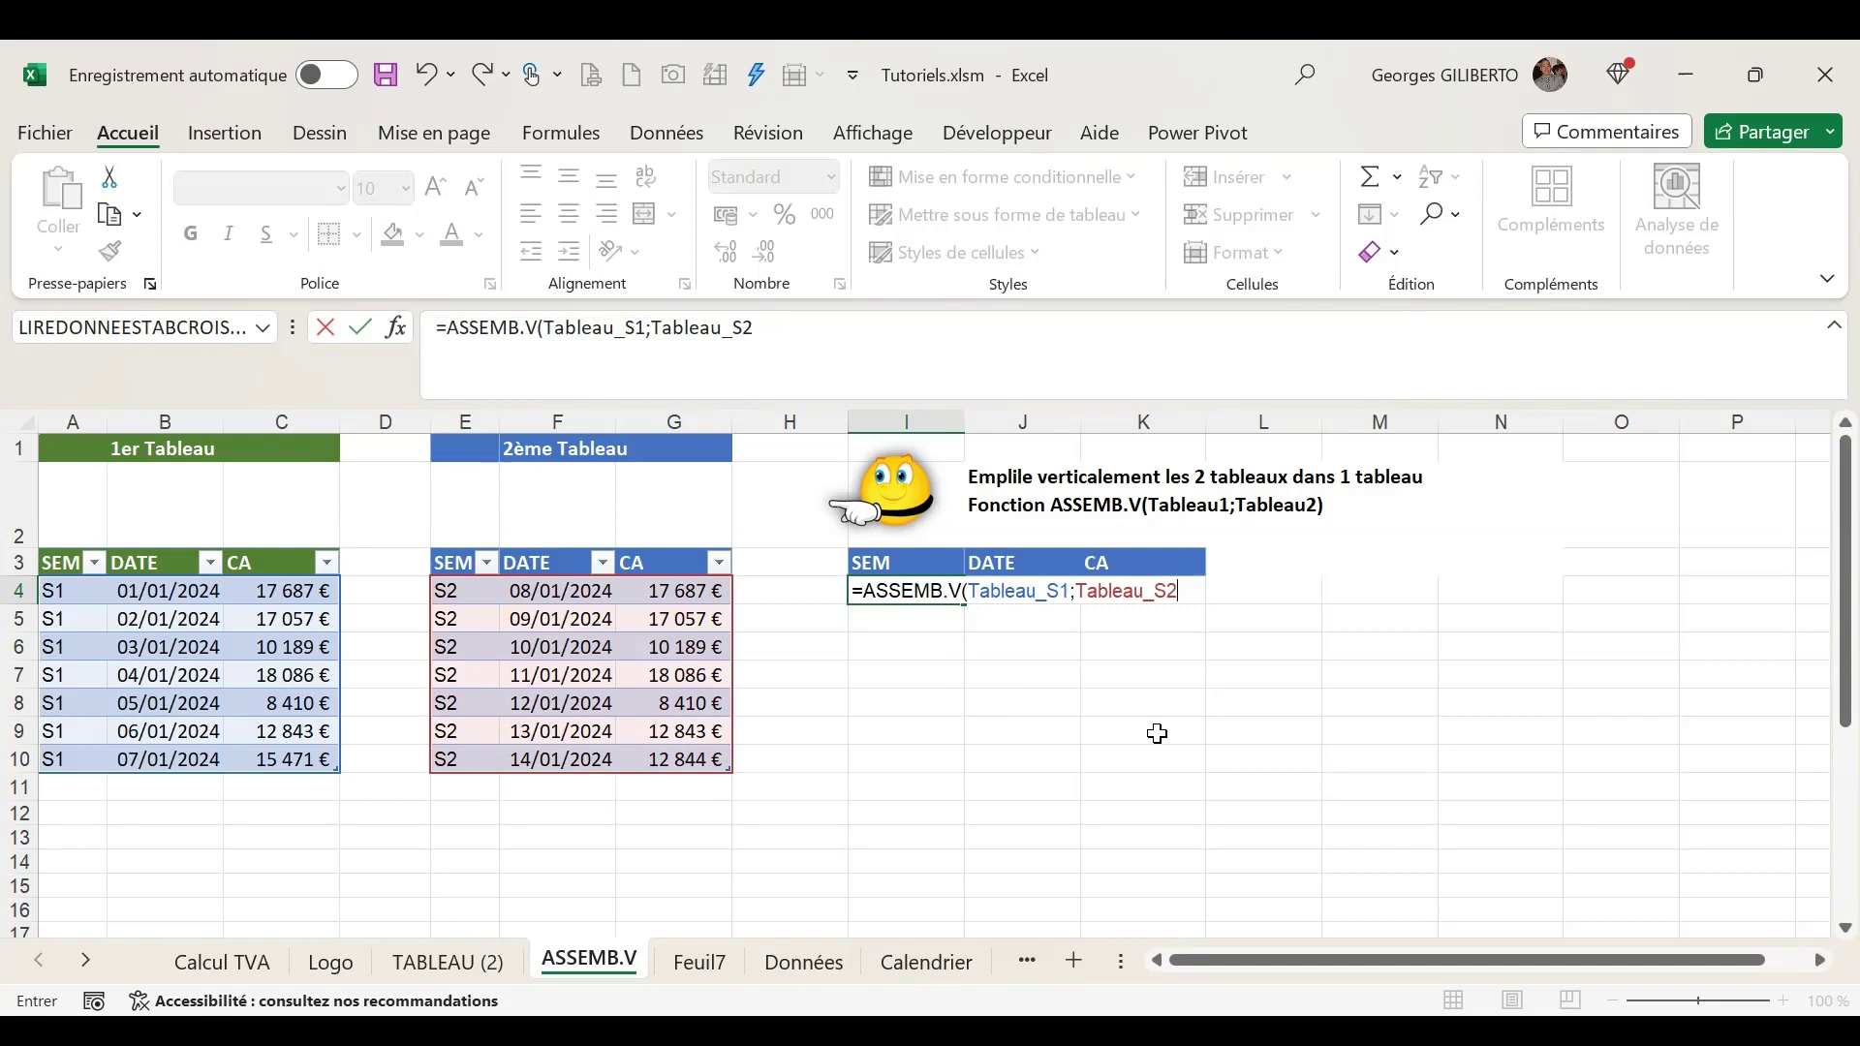
text())
key(Return)
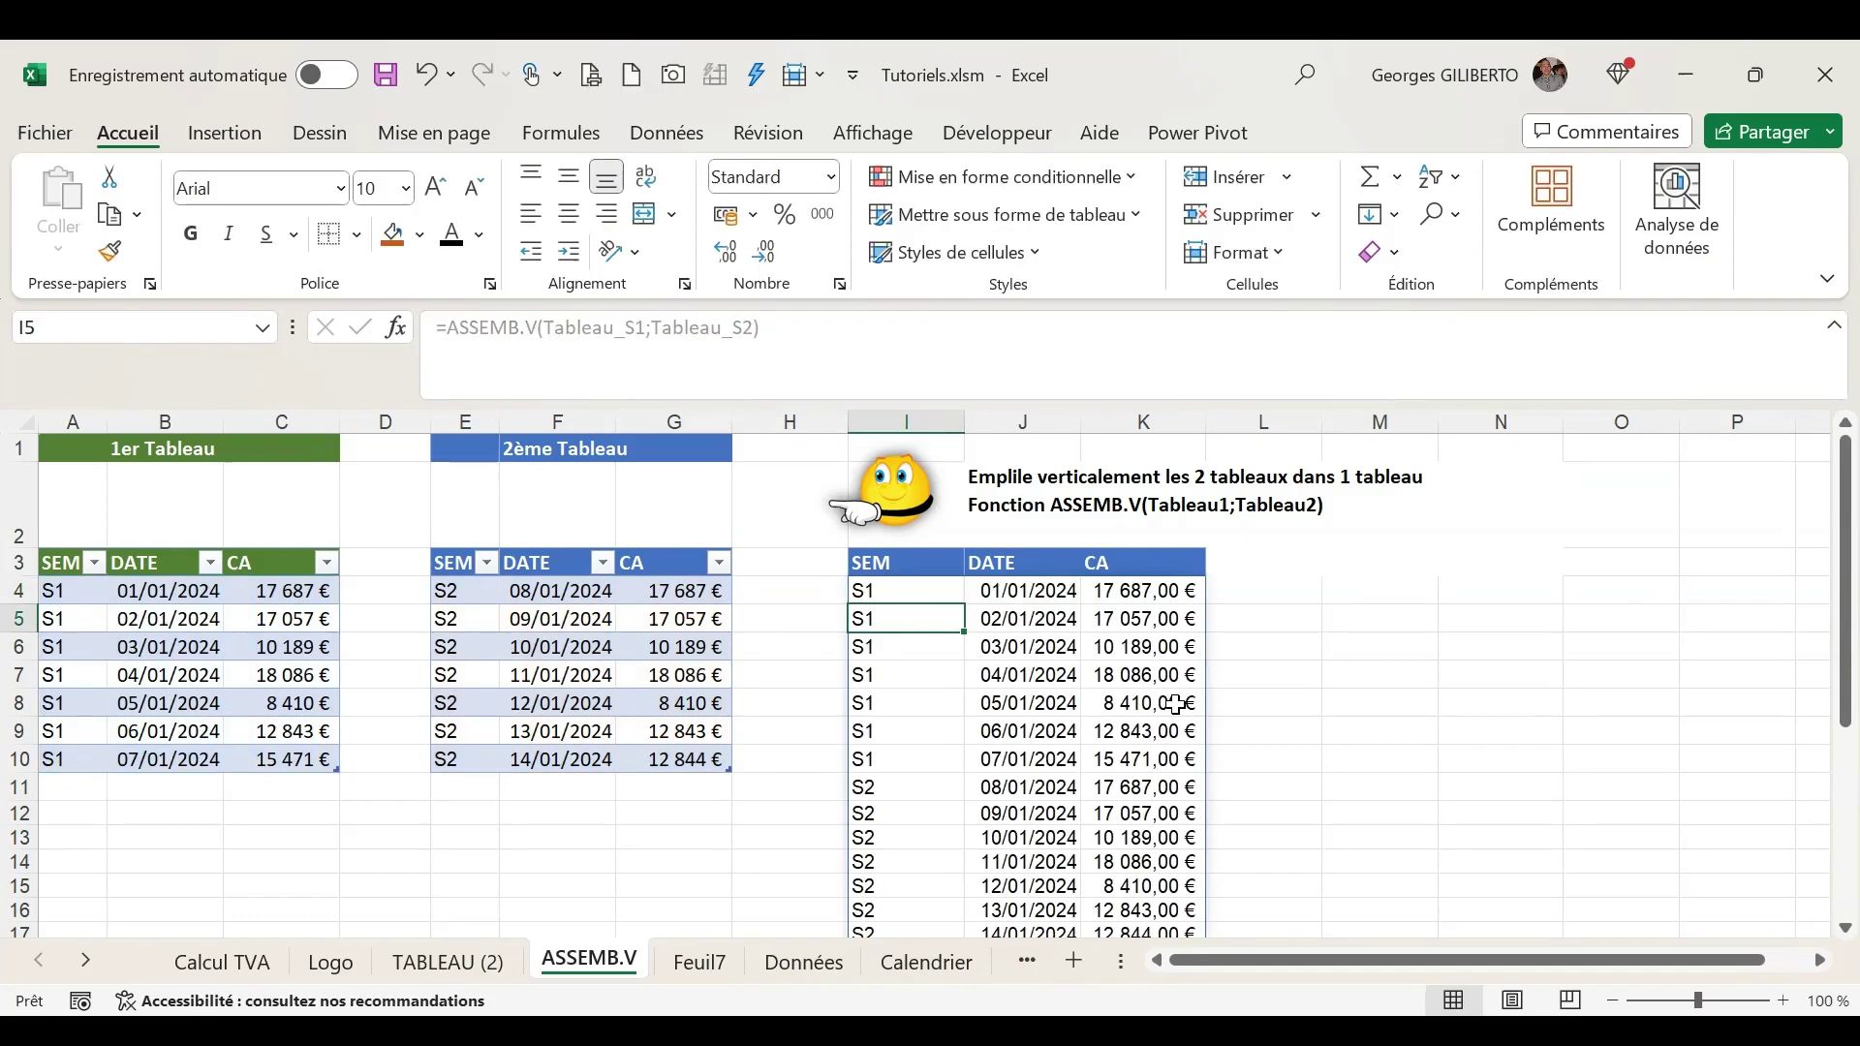
scroll(1258, 680, down, 1)
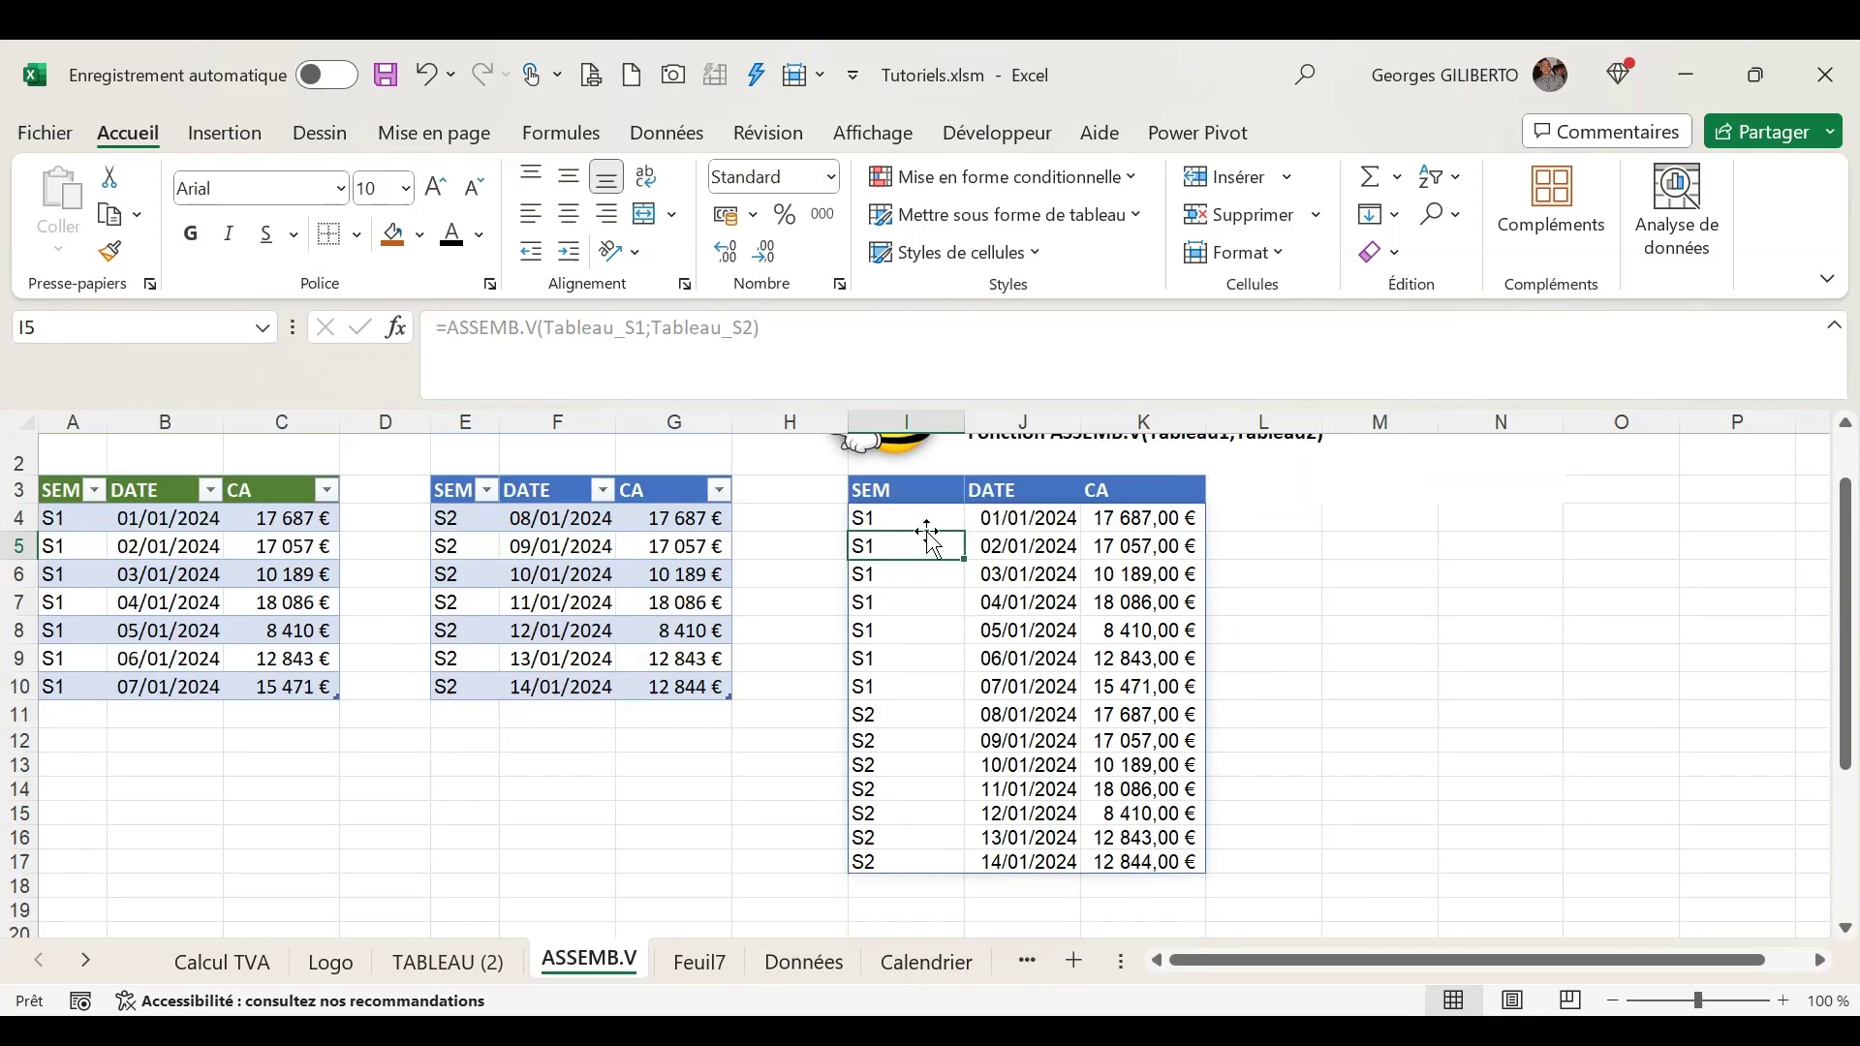
scroll(970, 640, up, 1)
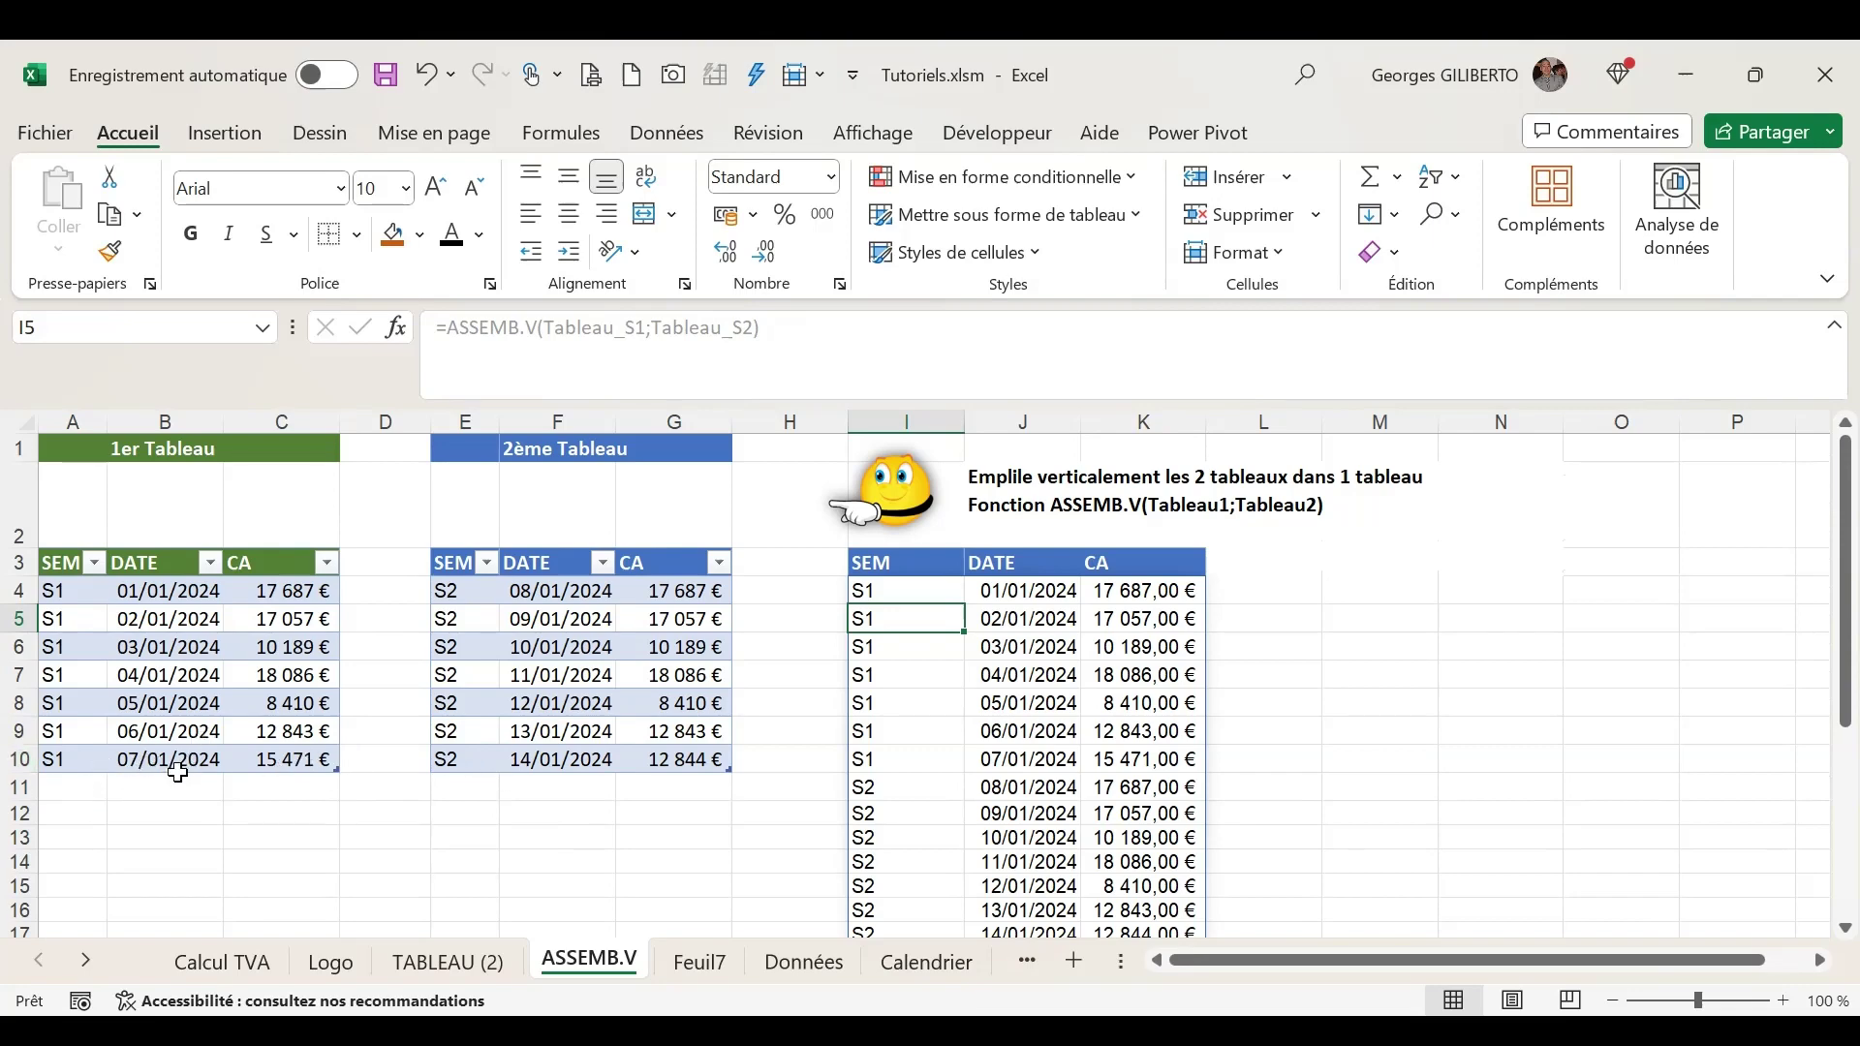
Add a row beneath the first table's last entry, with the date 07/01/2024 in B11 and a CA of 11500 in C11.
click(179, 786)
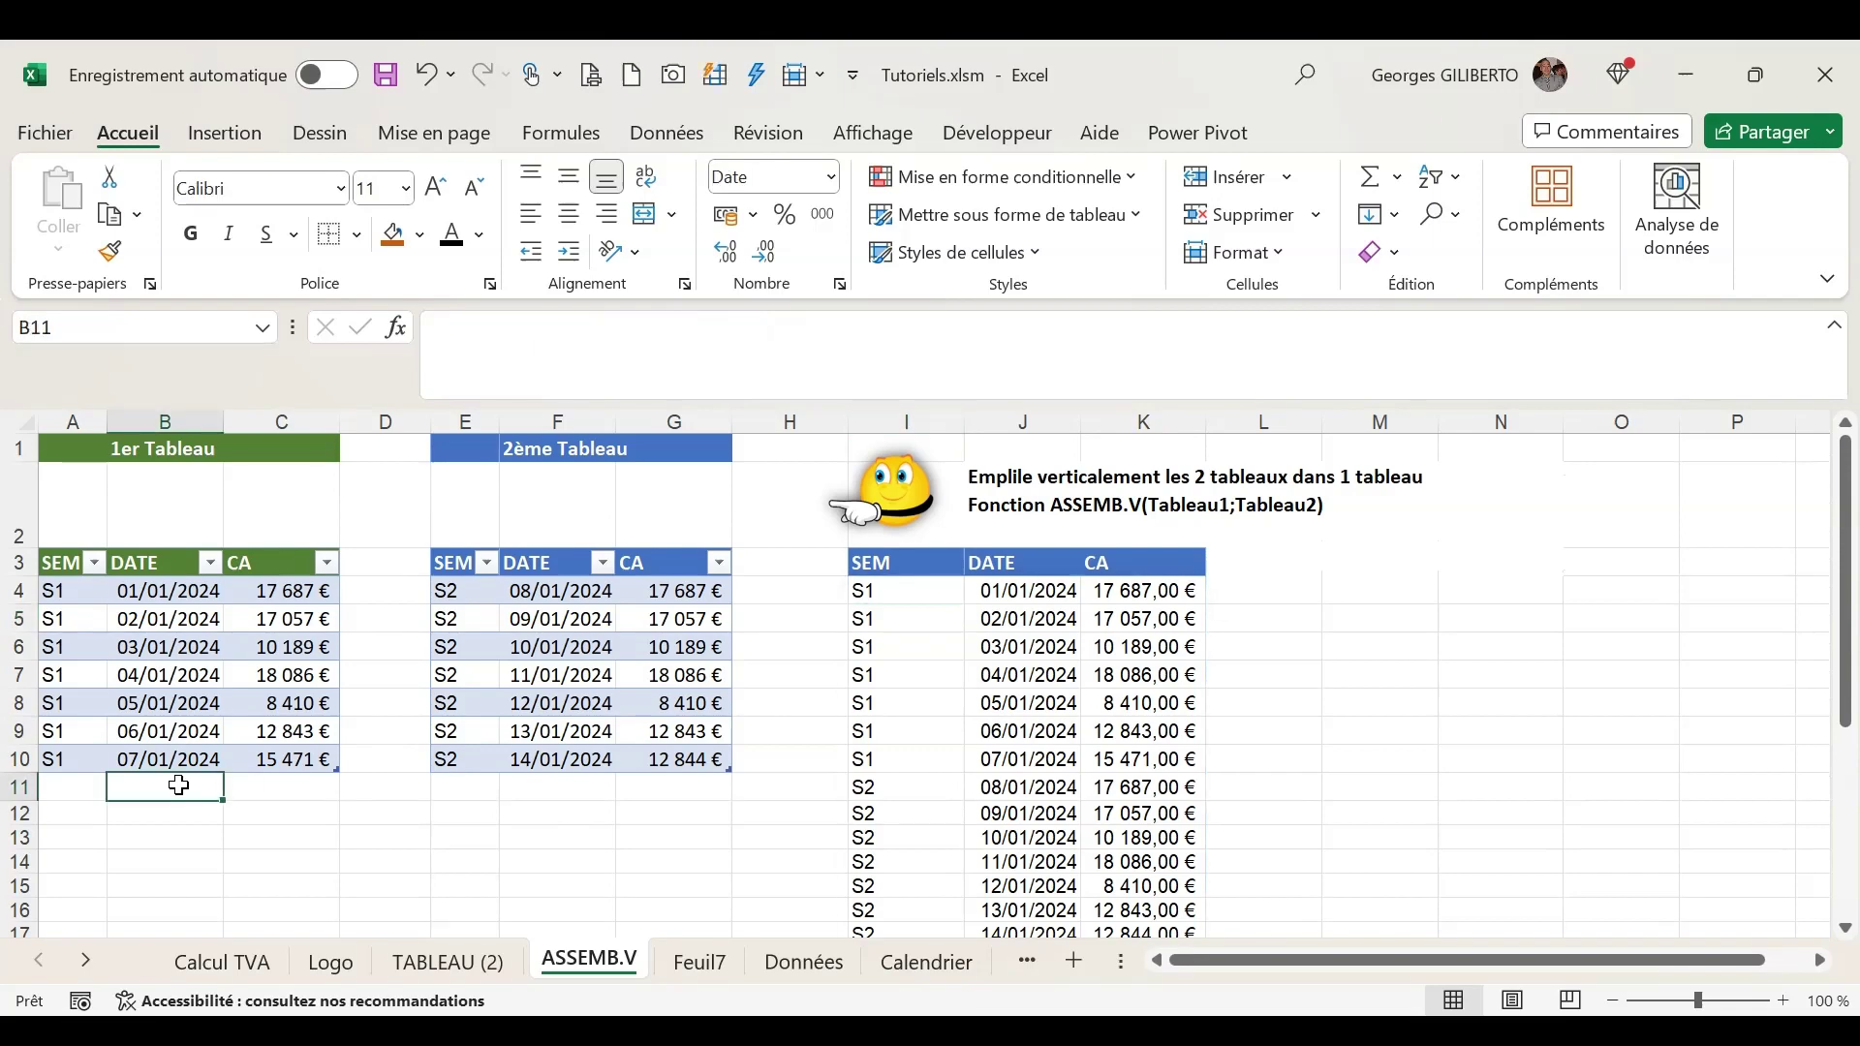
text(07/01)
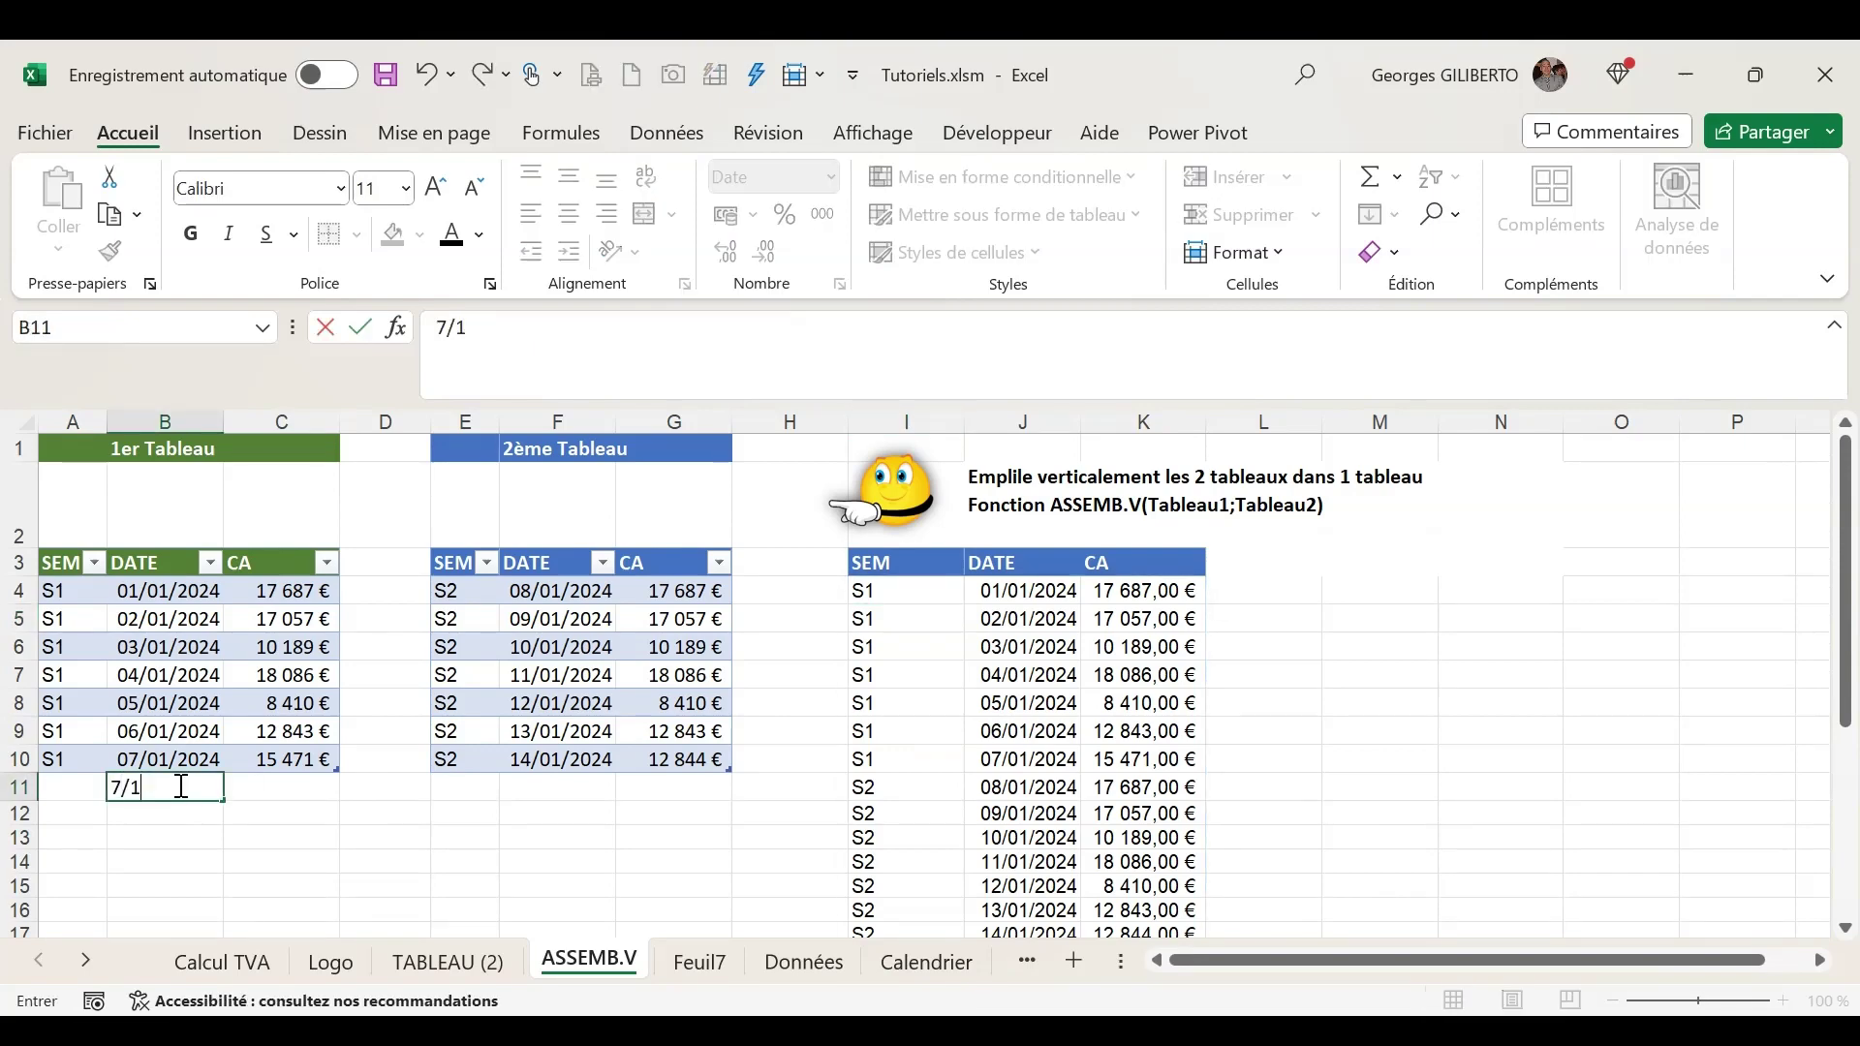
key(Return)
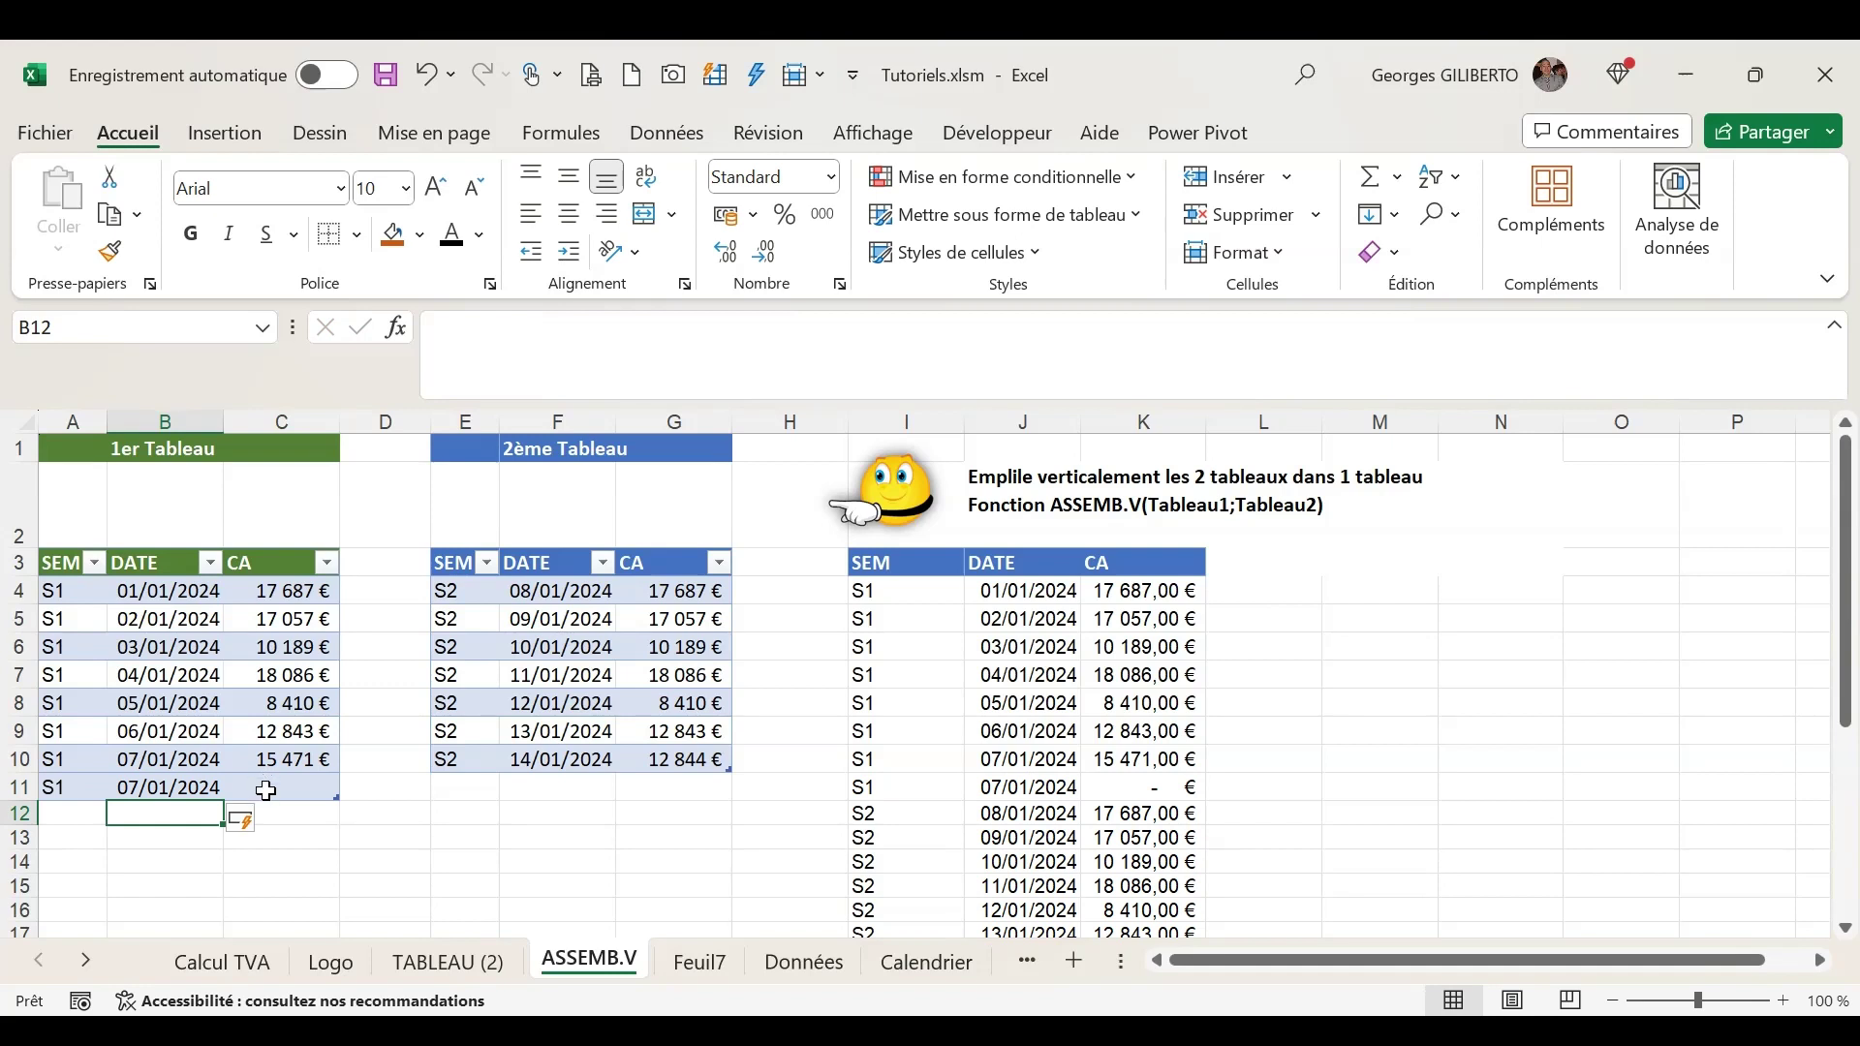
click(266, 791)
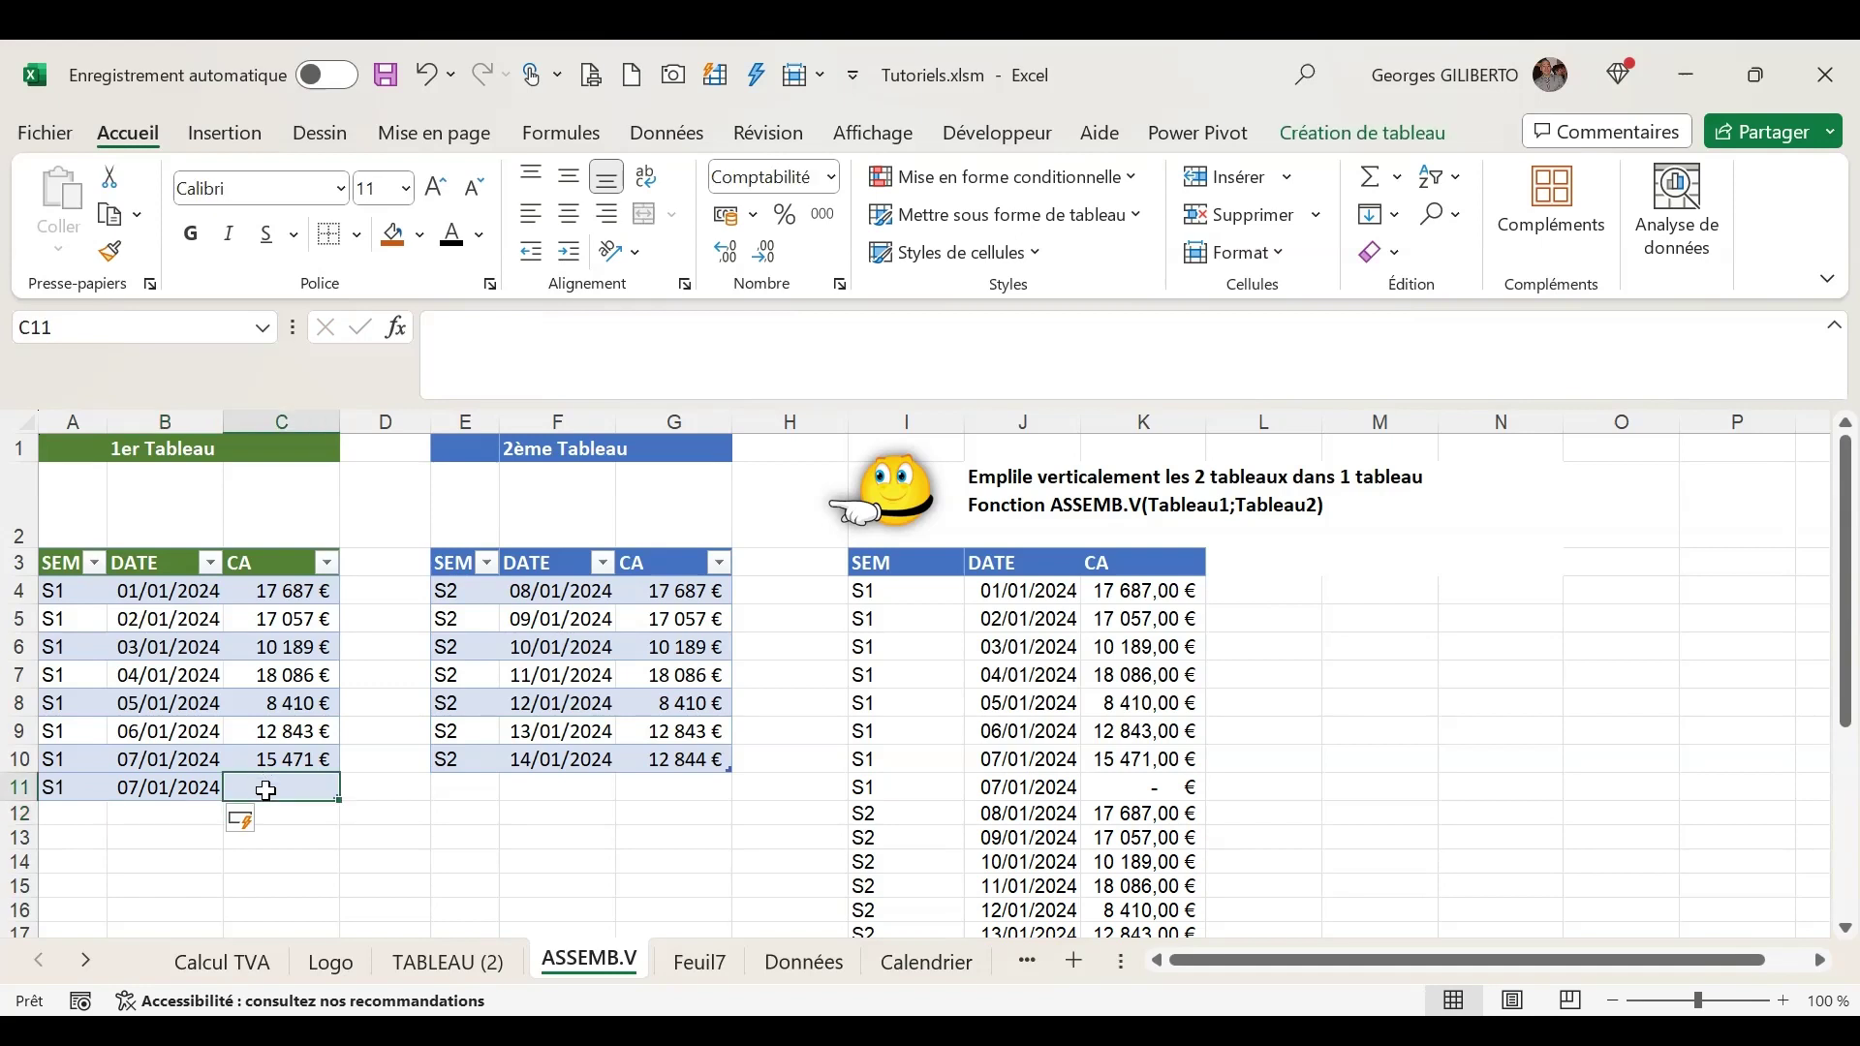
text(1)
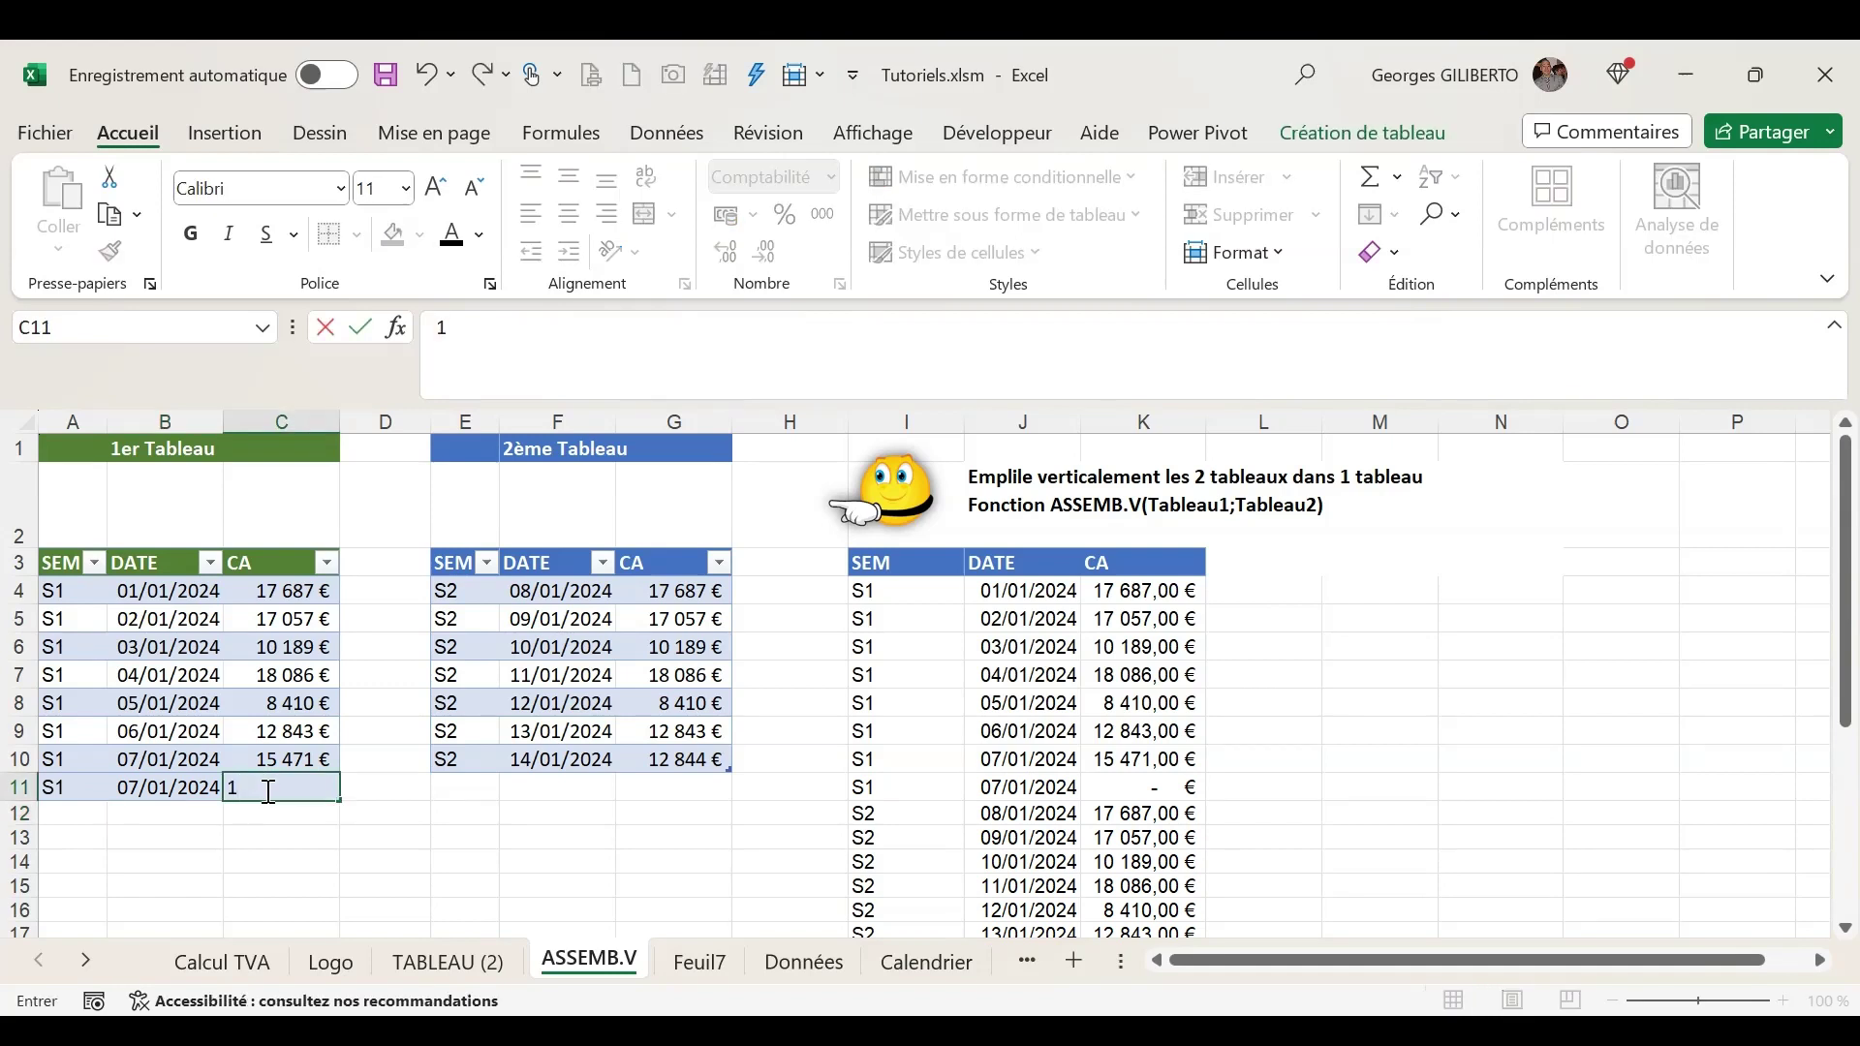
text(1500)
key(Return)
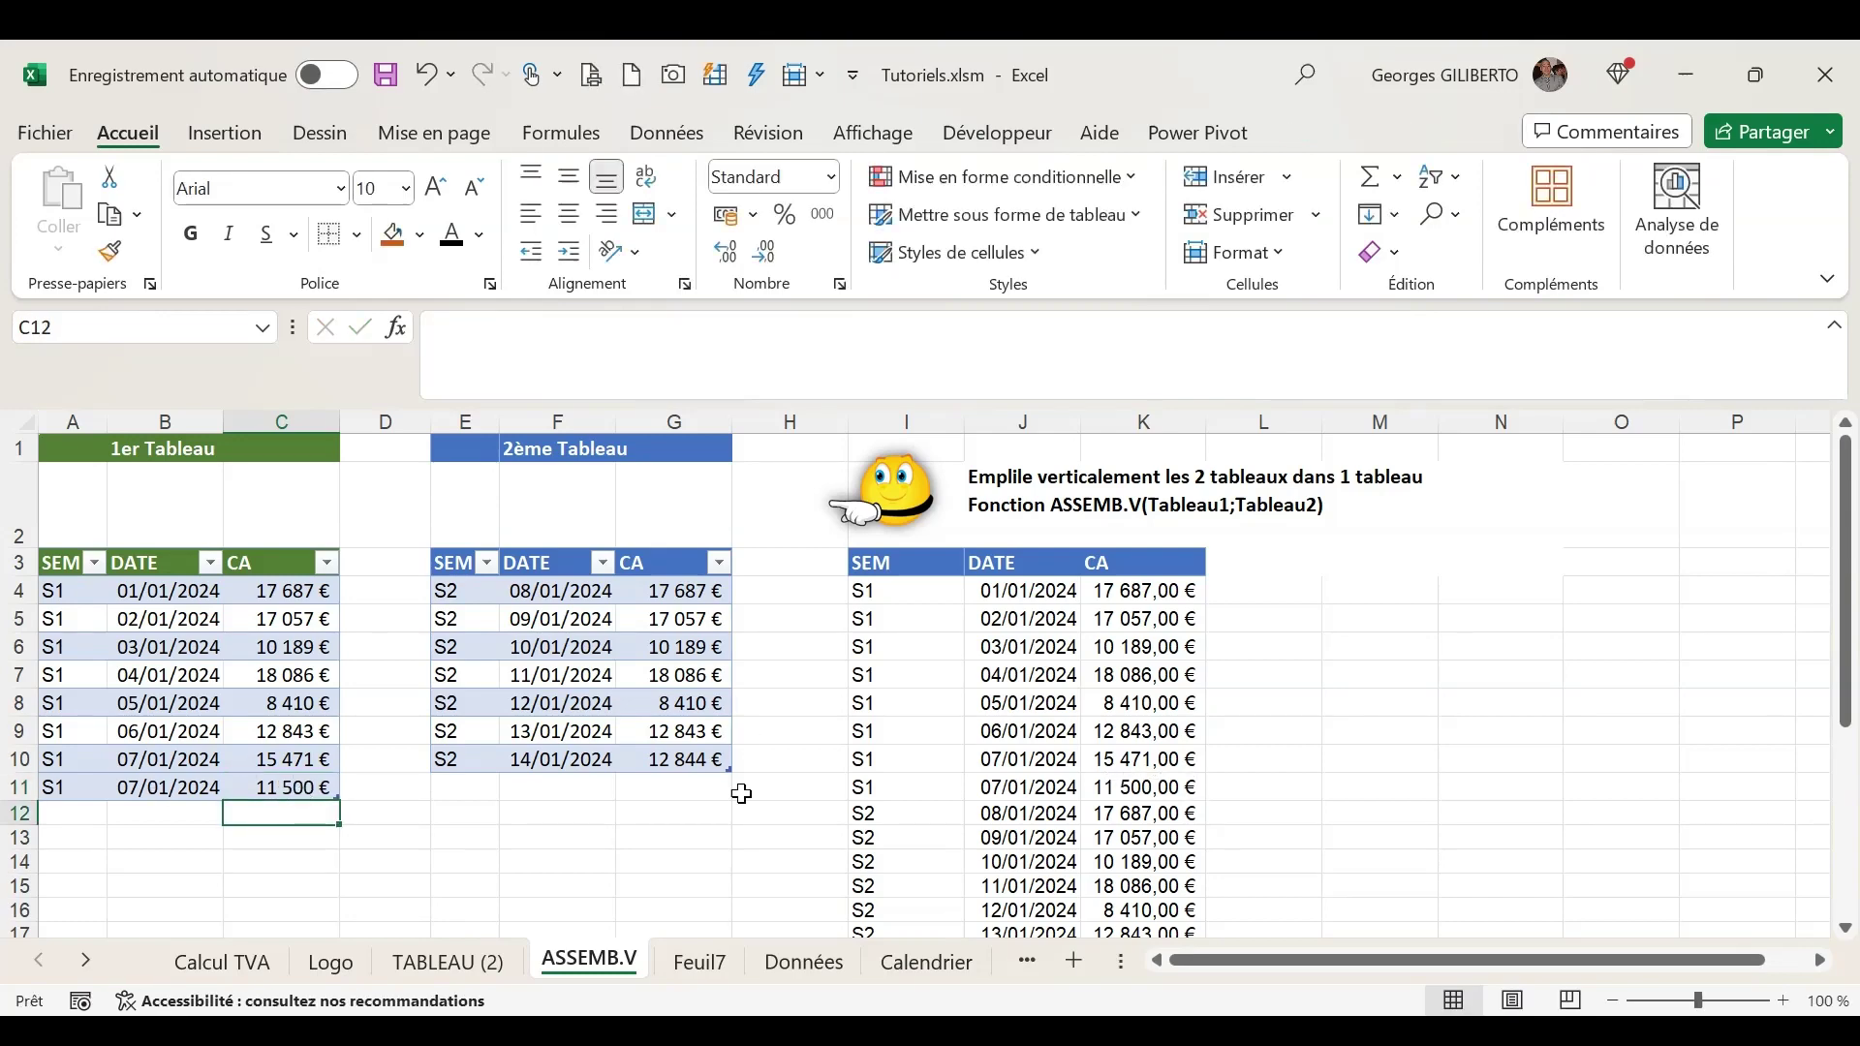
click(262, 789)
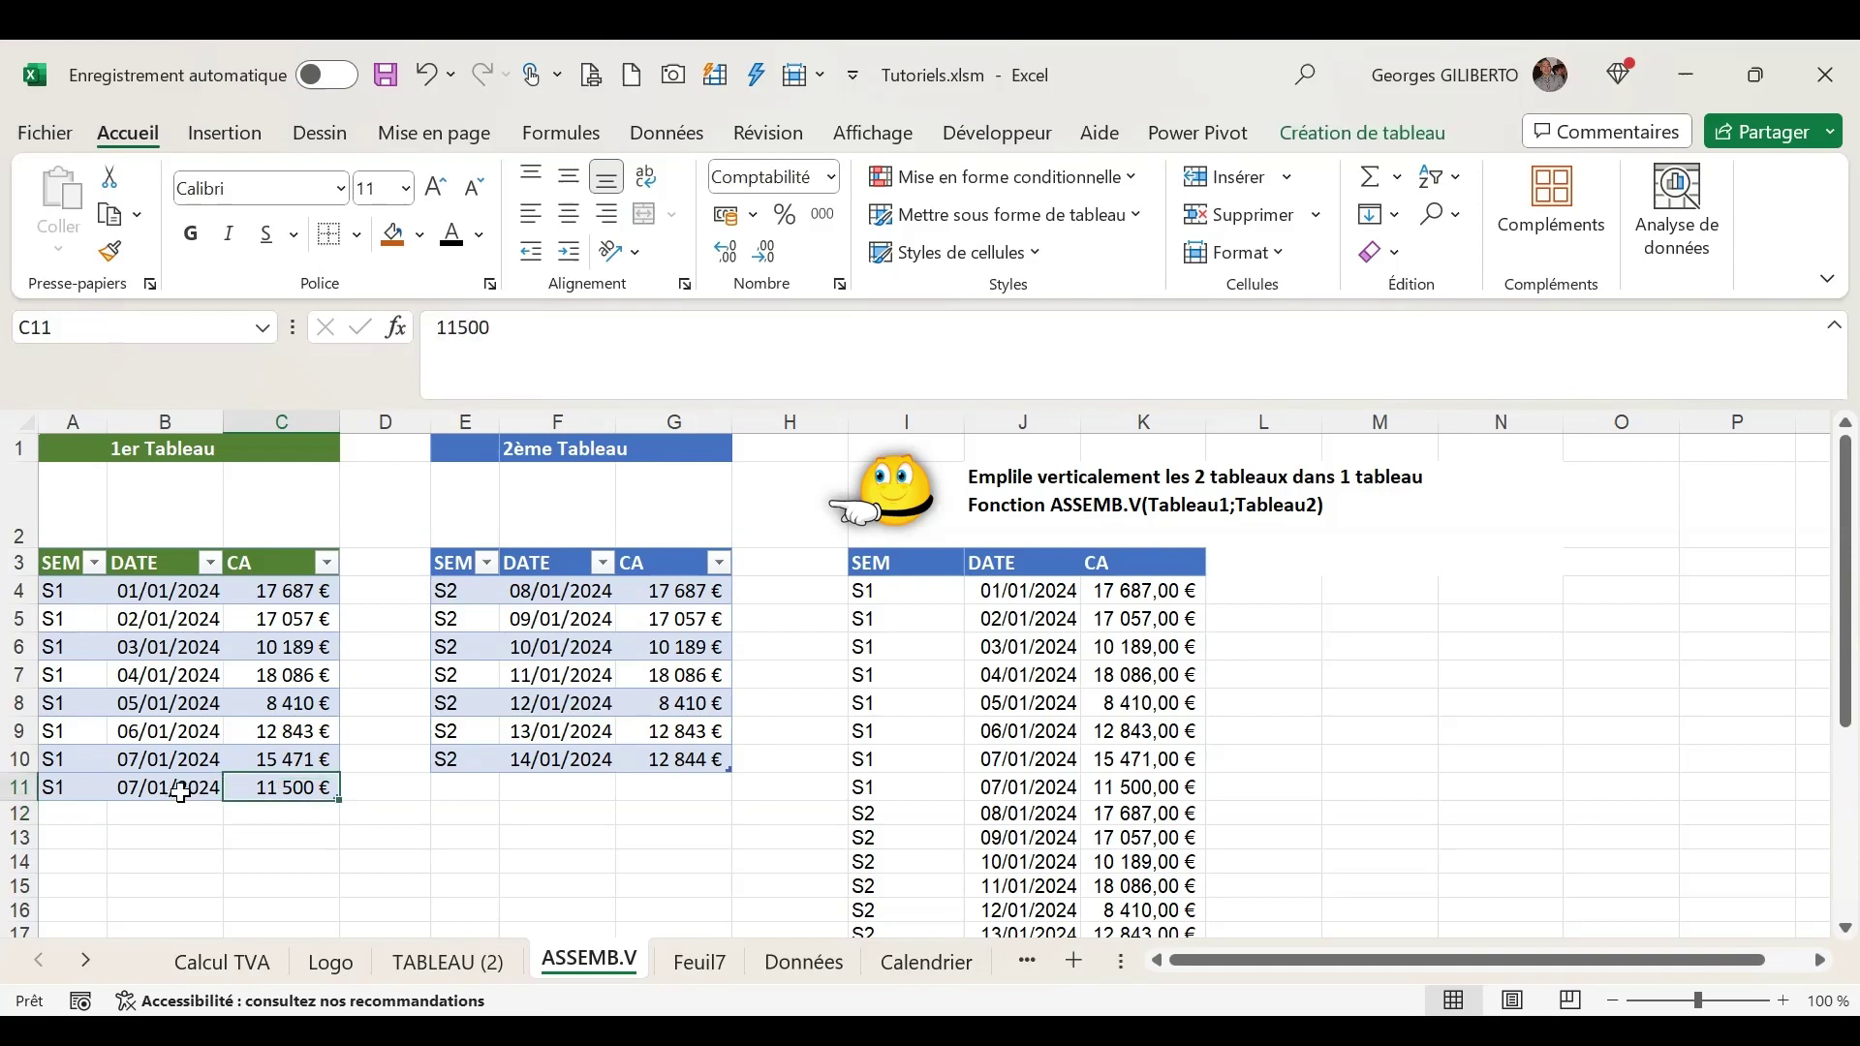
click(181, 793)
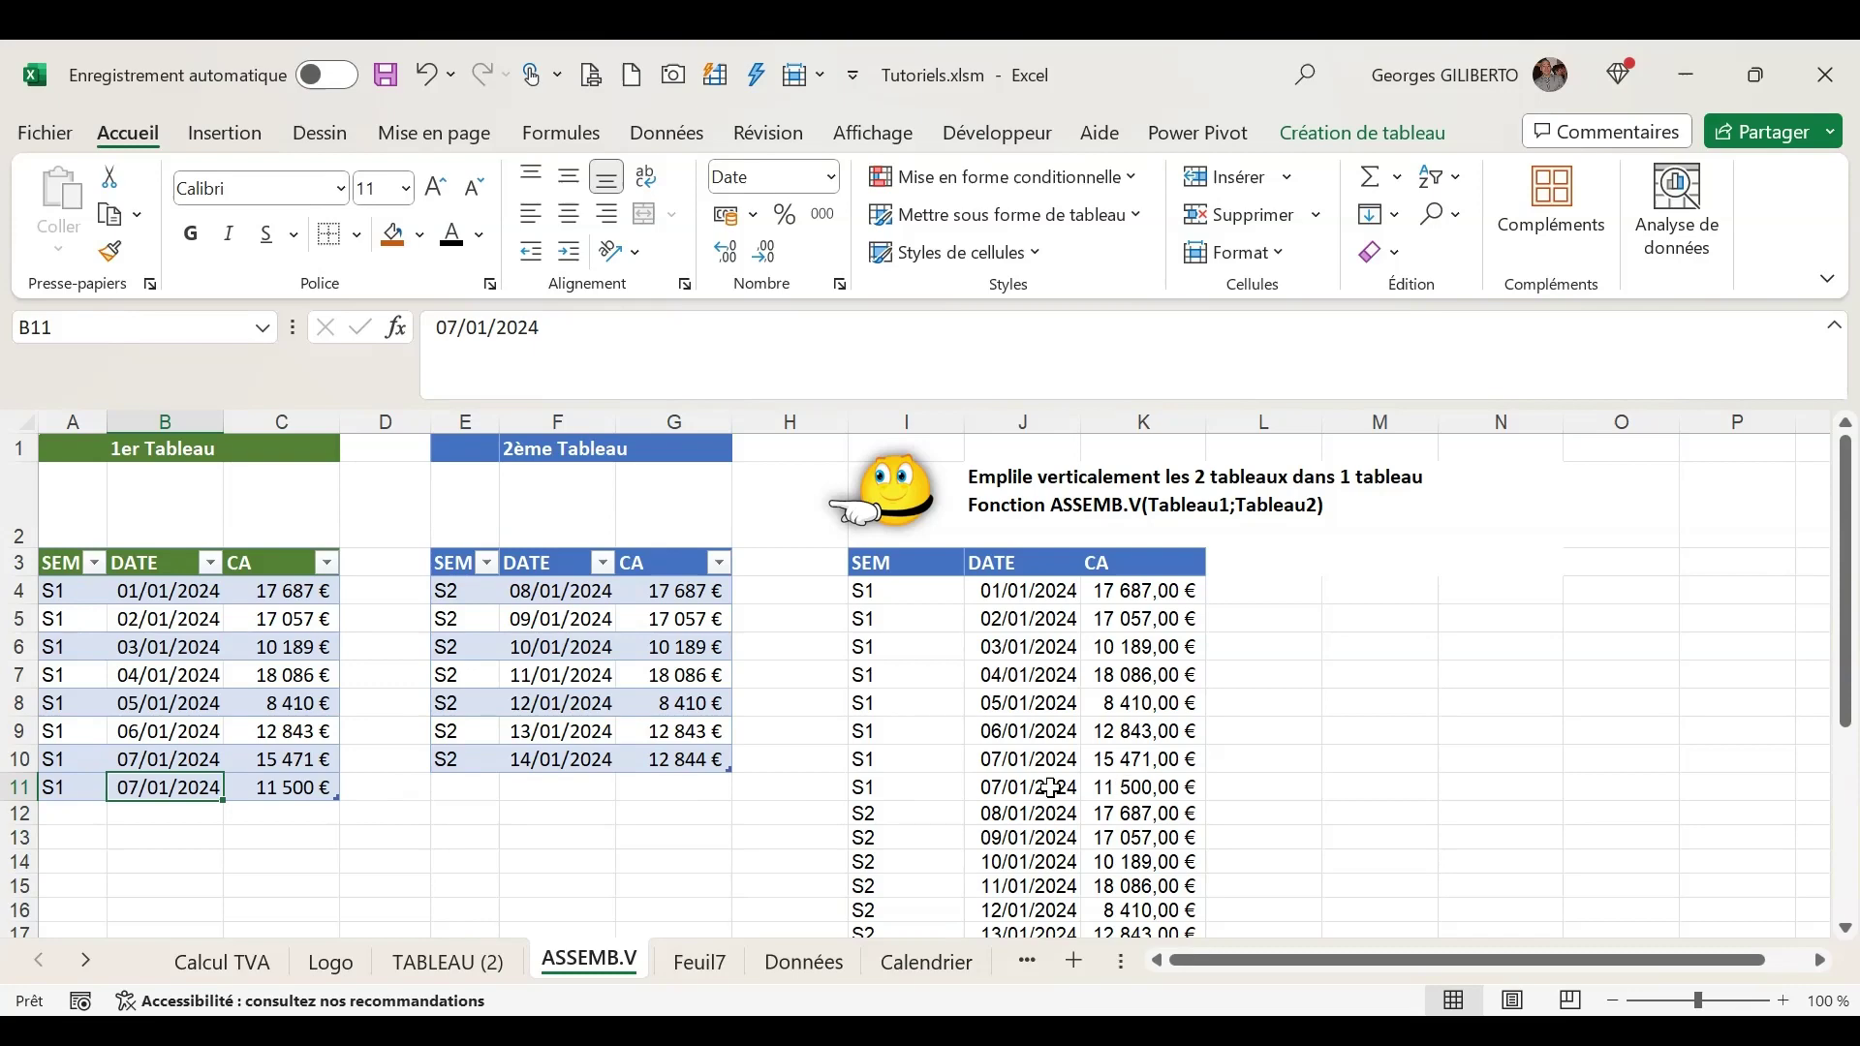
Check row 11 of the stacked table, and add a row beneath the second table with date 14/01/2024 in F11 and CA 9950 in G11.
click(1035, 793)
click(1109, 786)
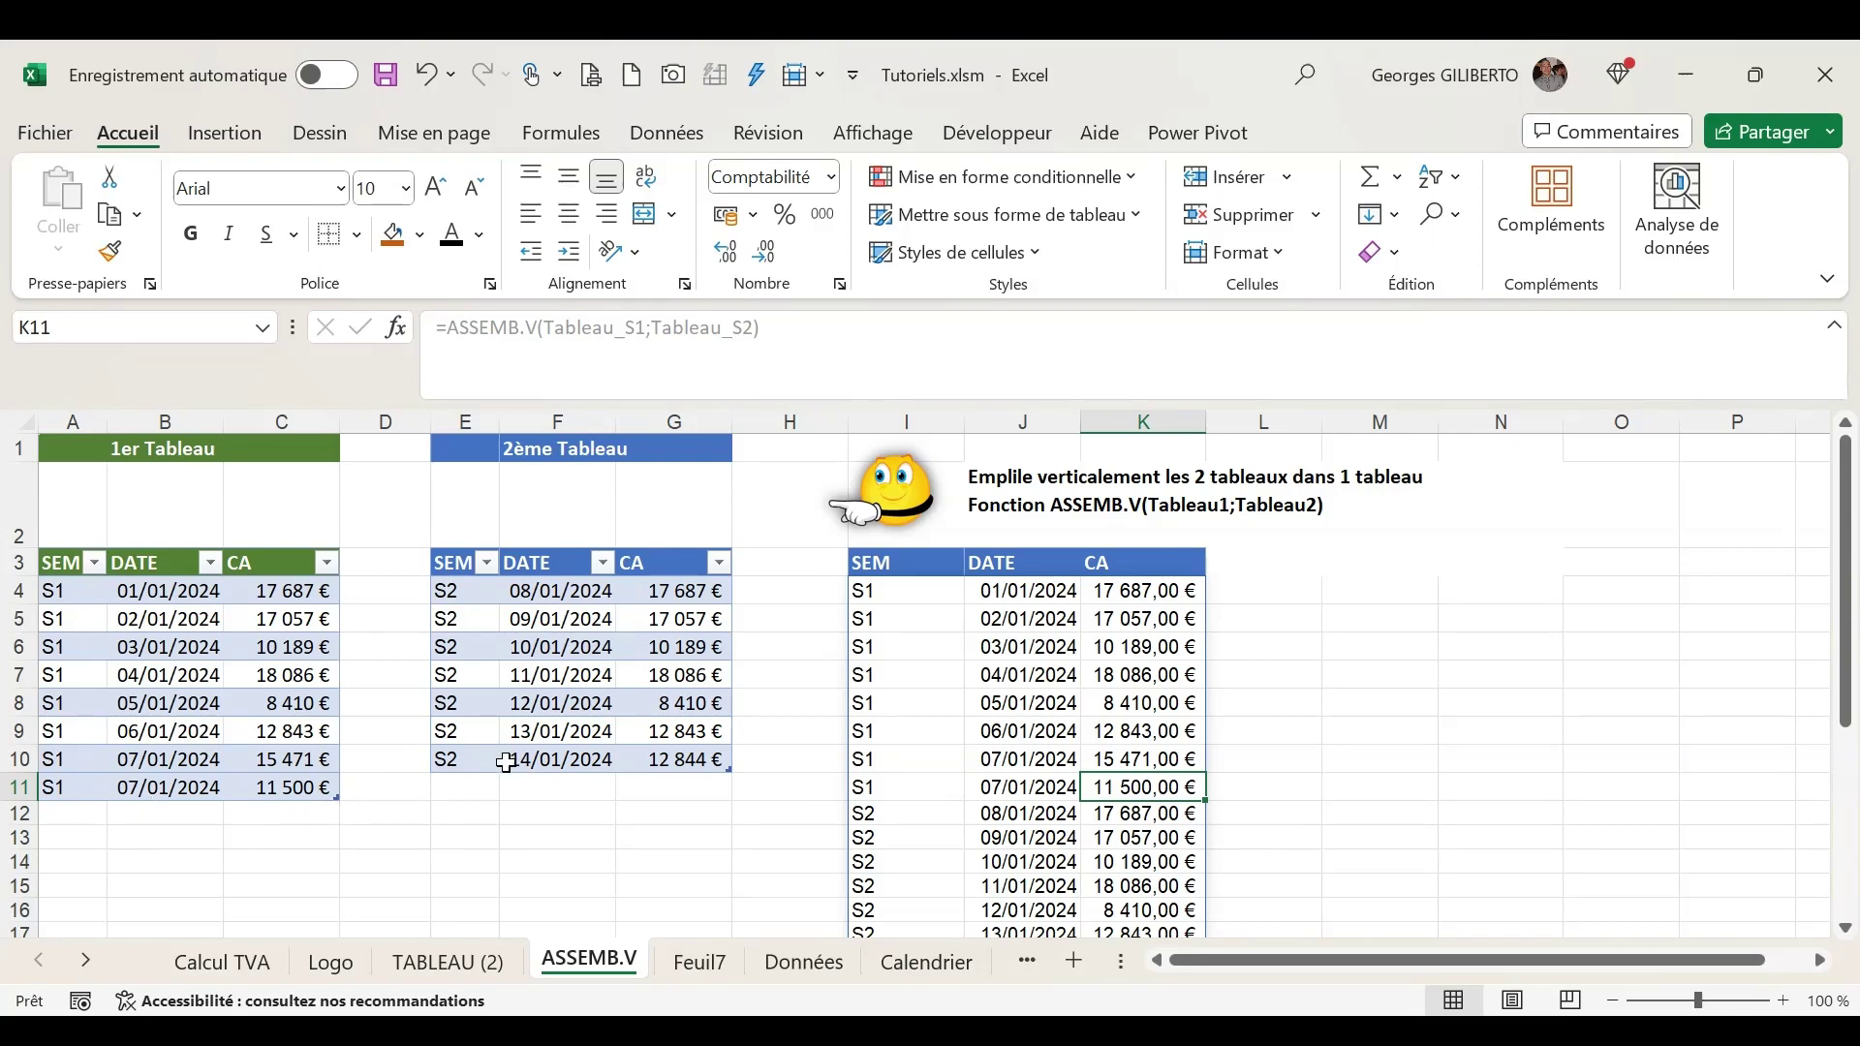
click(557, 785)
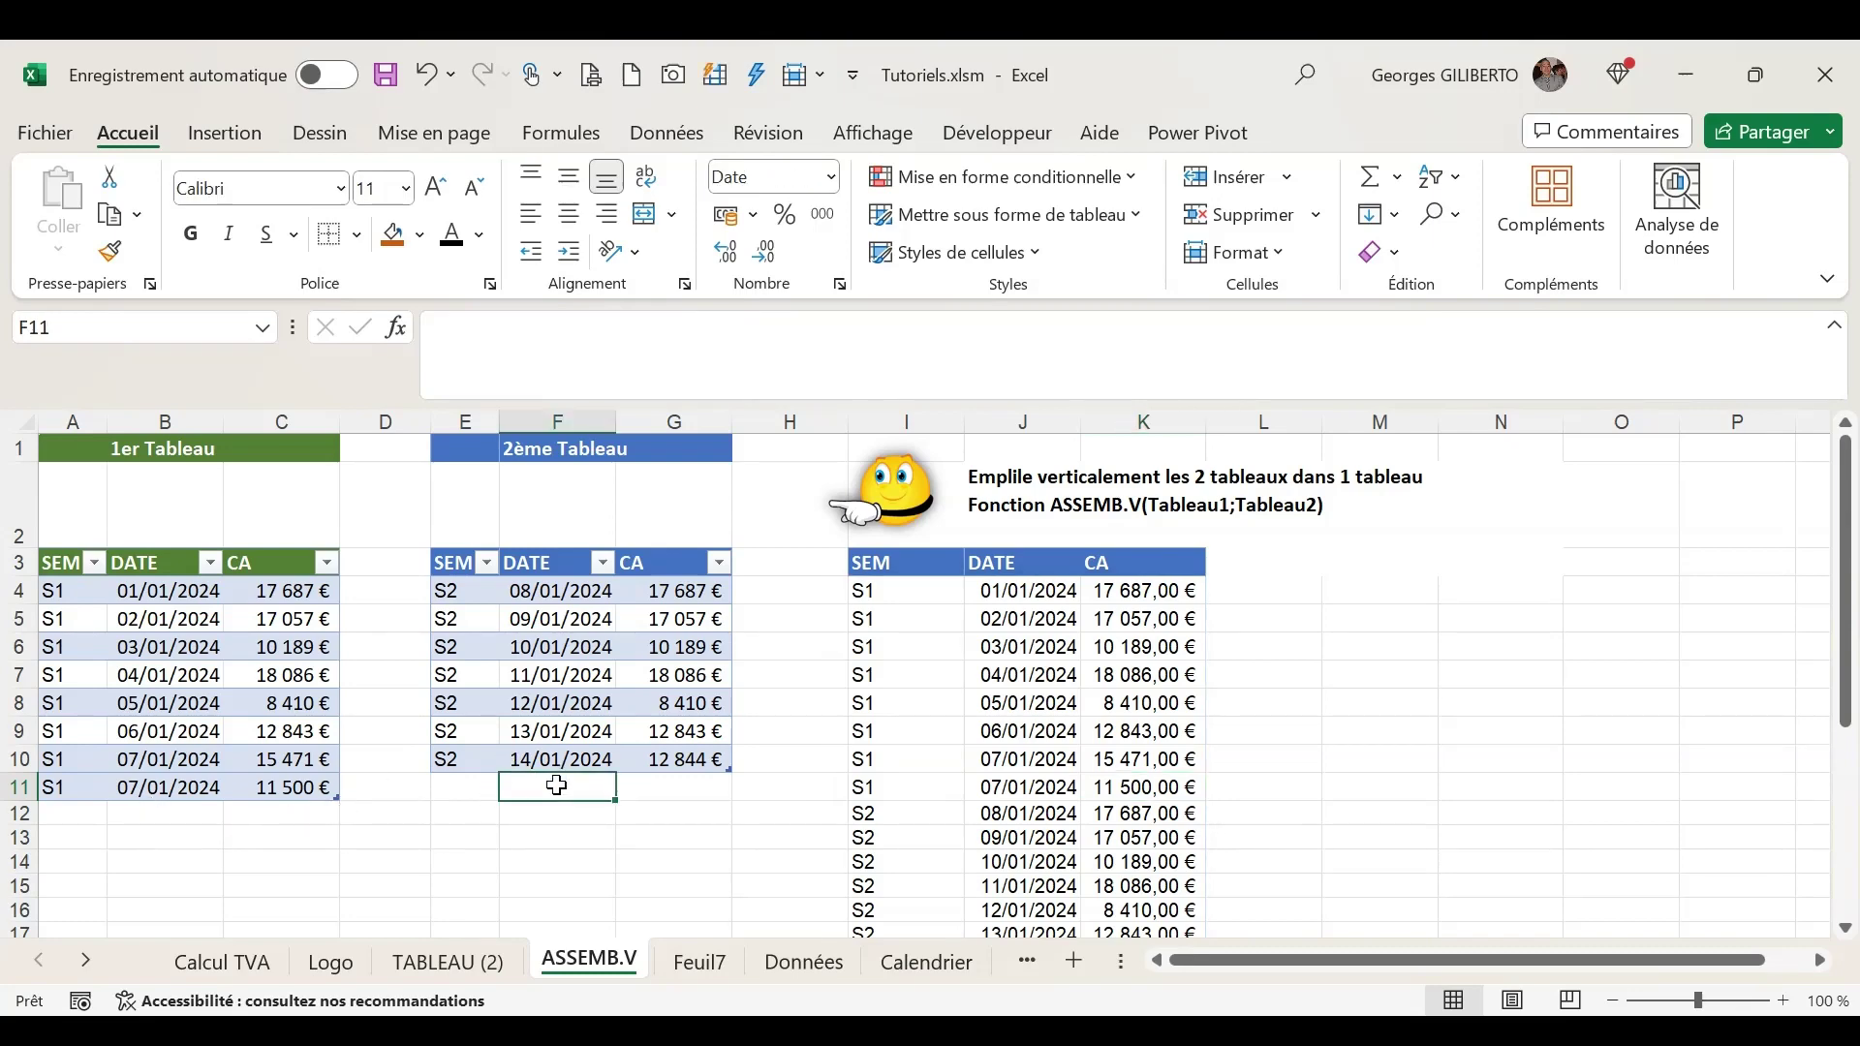
text(14)
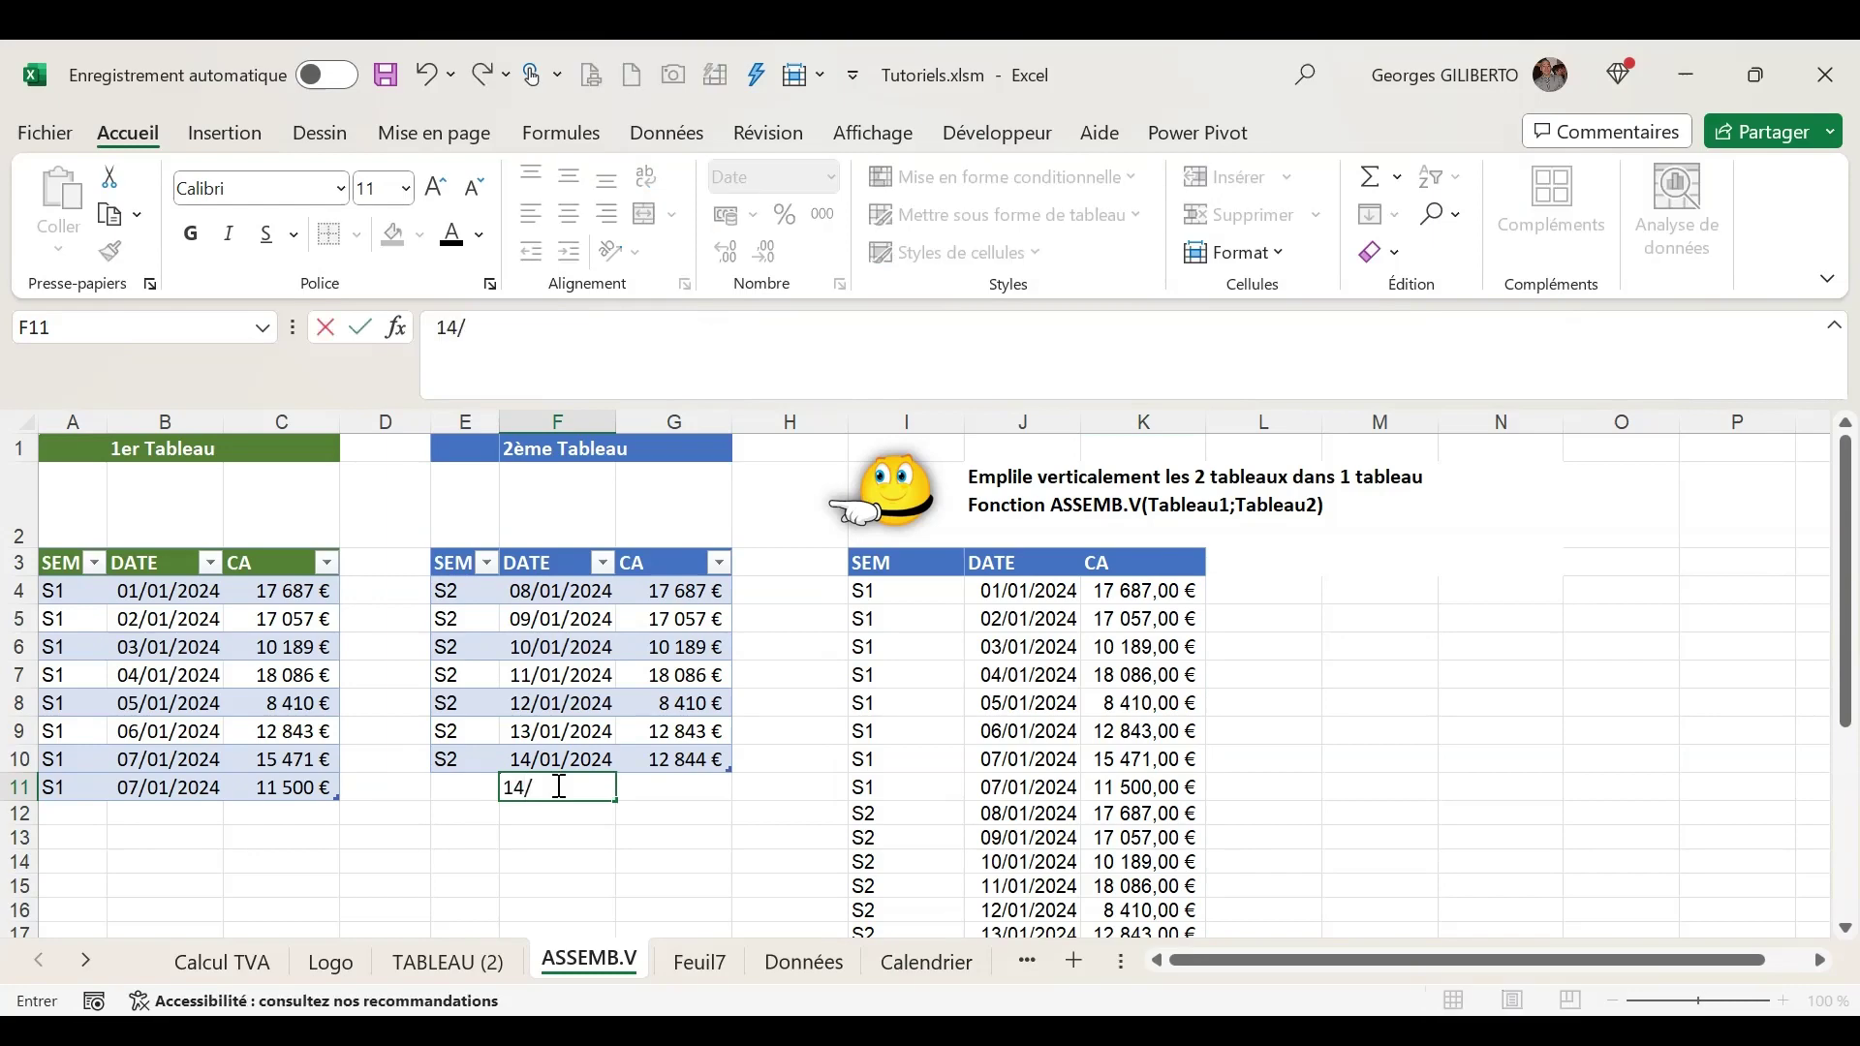
text(/01)
key(Return)
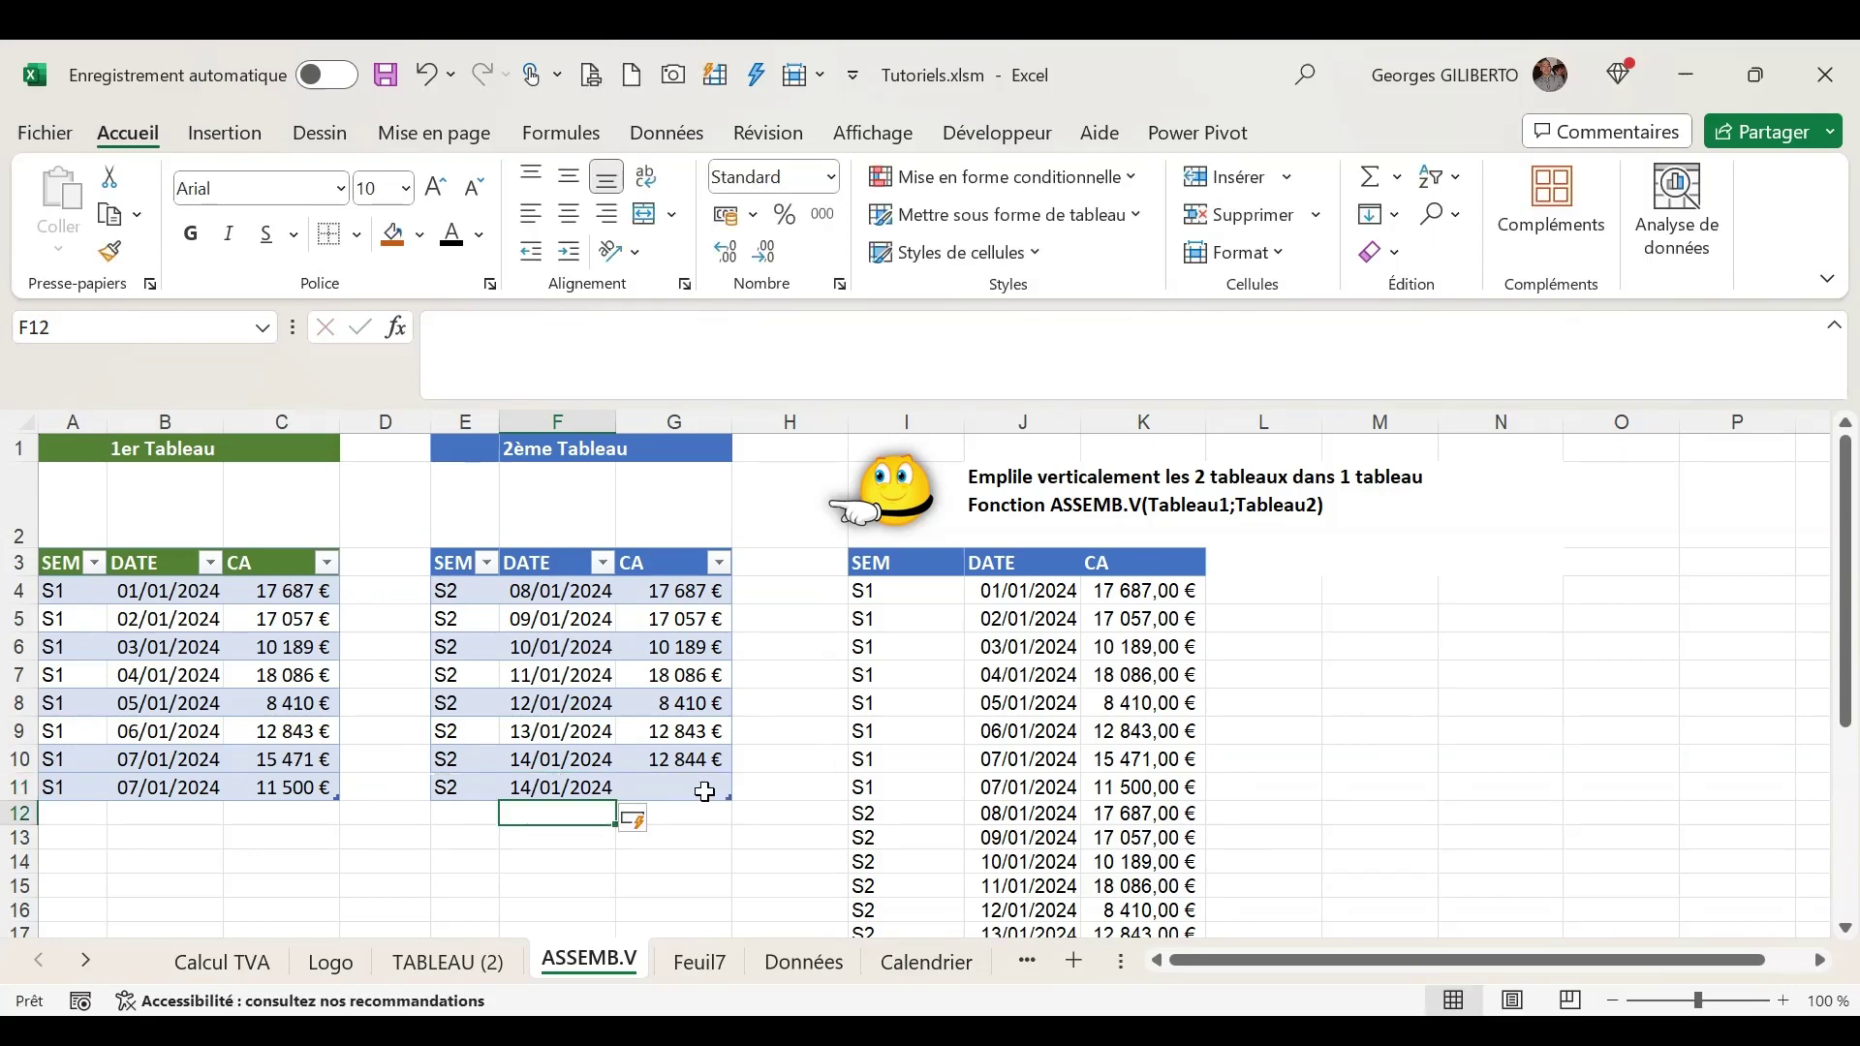
click(704, 790)
text(9)
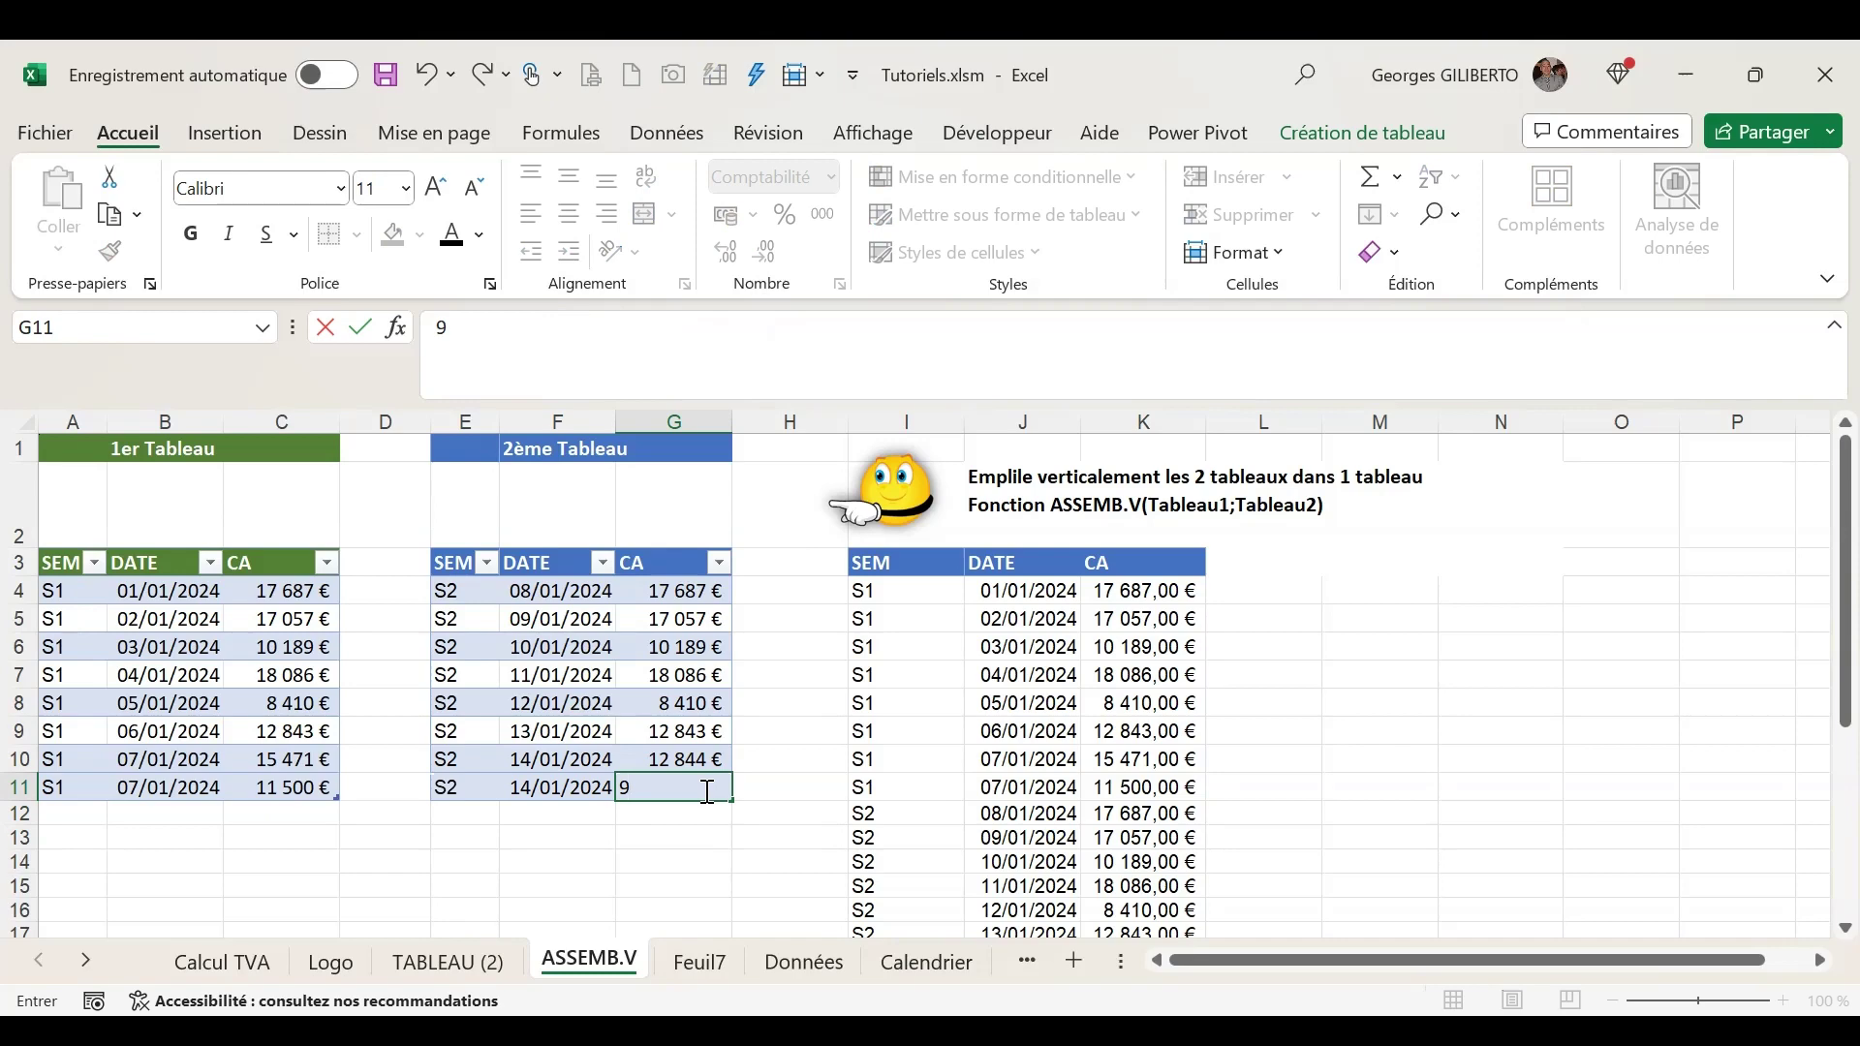
text(950)
key(Return)
Compare the second table's new CA entry in G11 with the last row of the stacked table, and review the whole stacked result.
scroll(988, 688, down, 1)
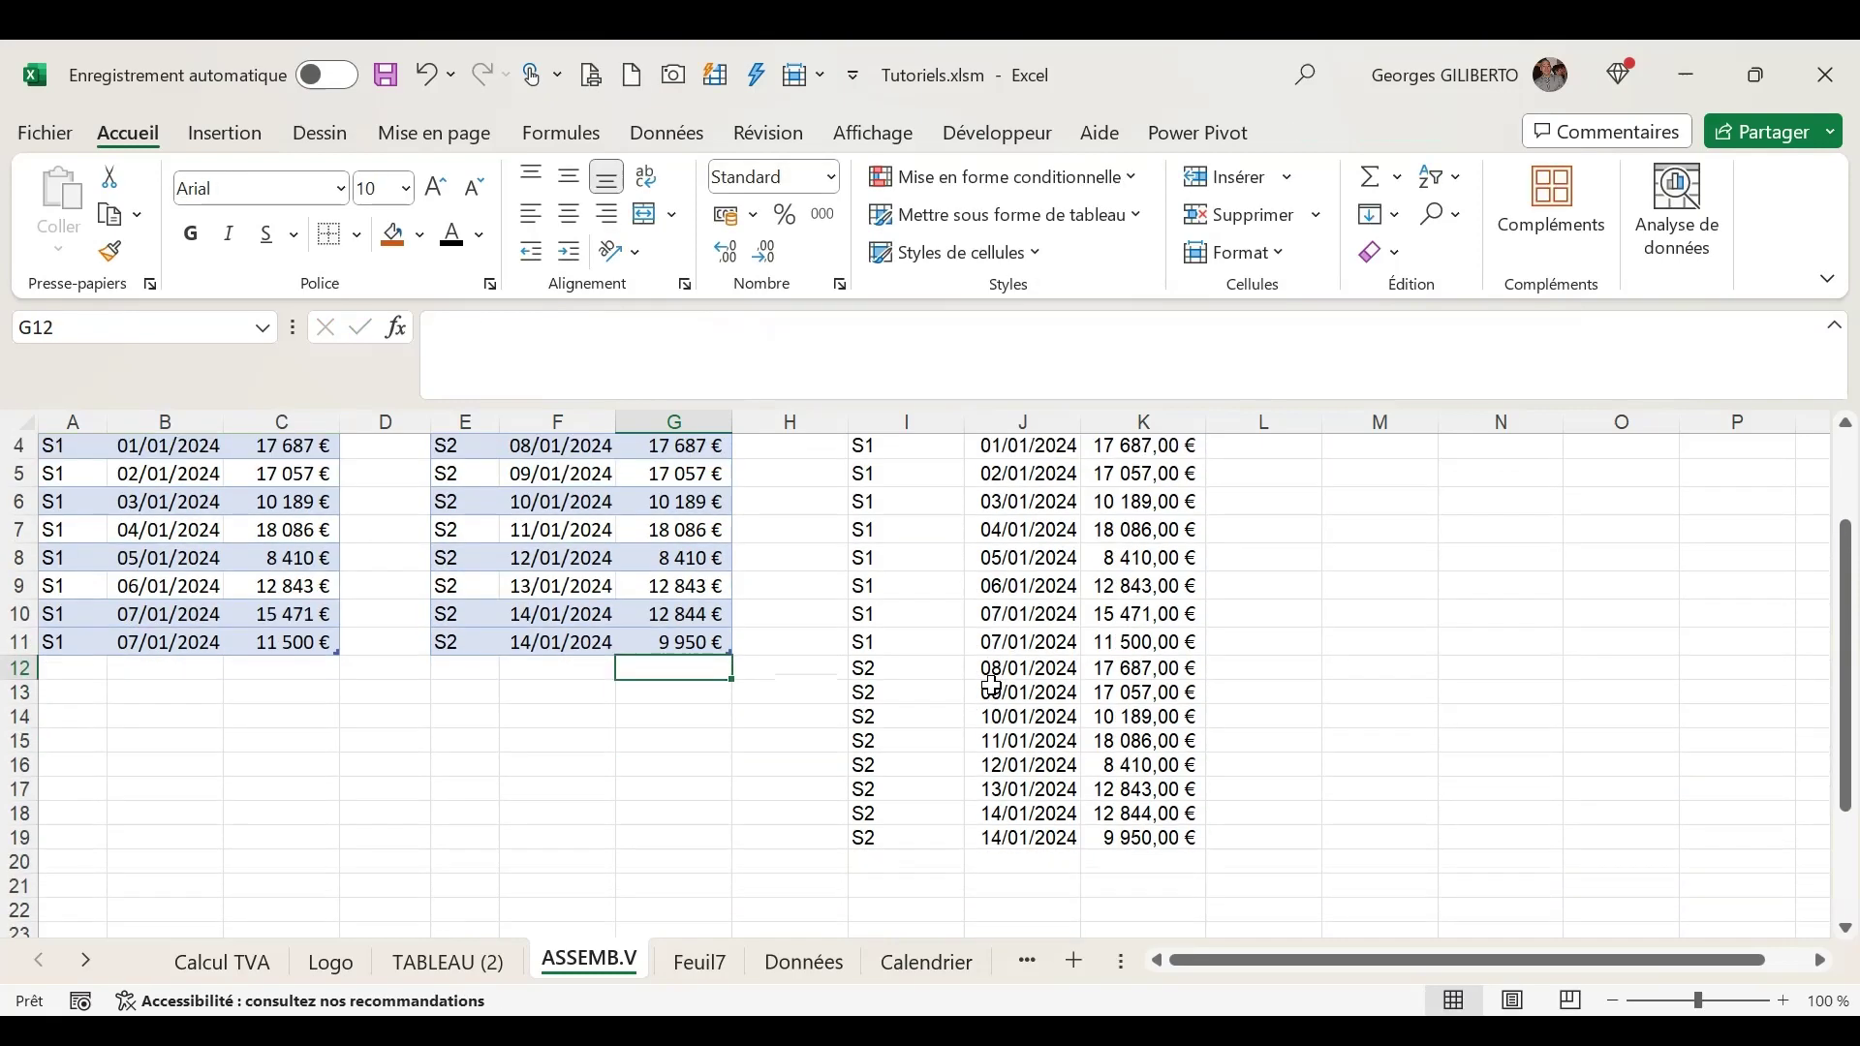
click(1156, 842)
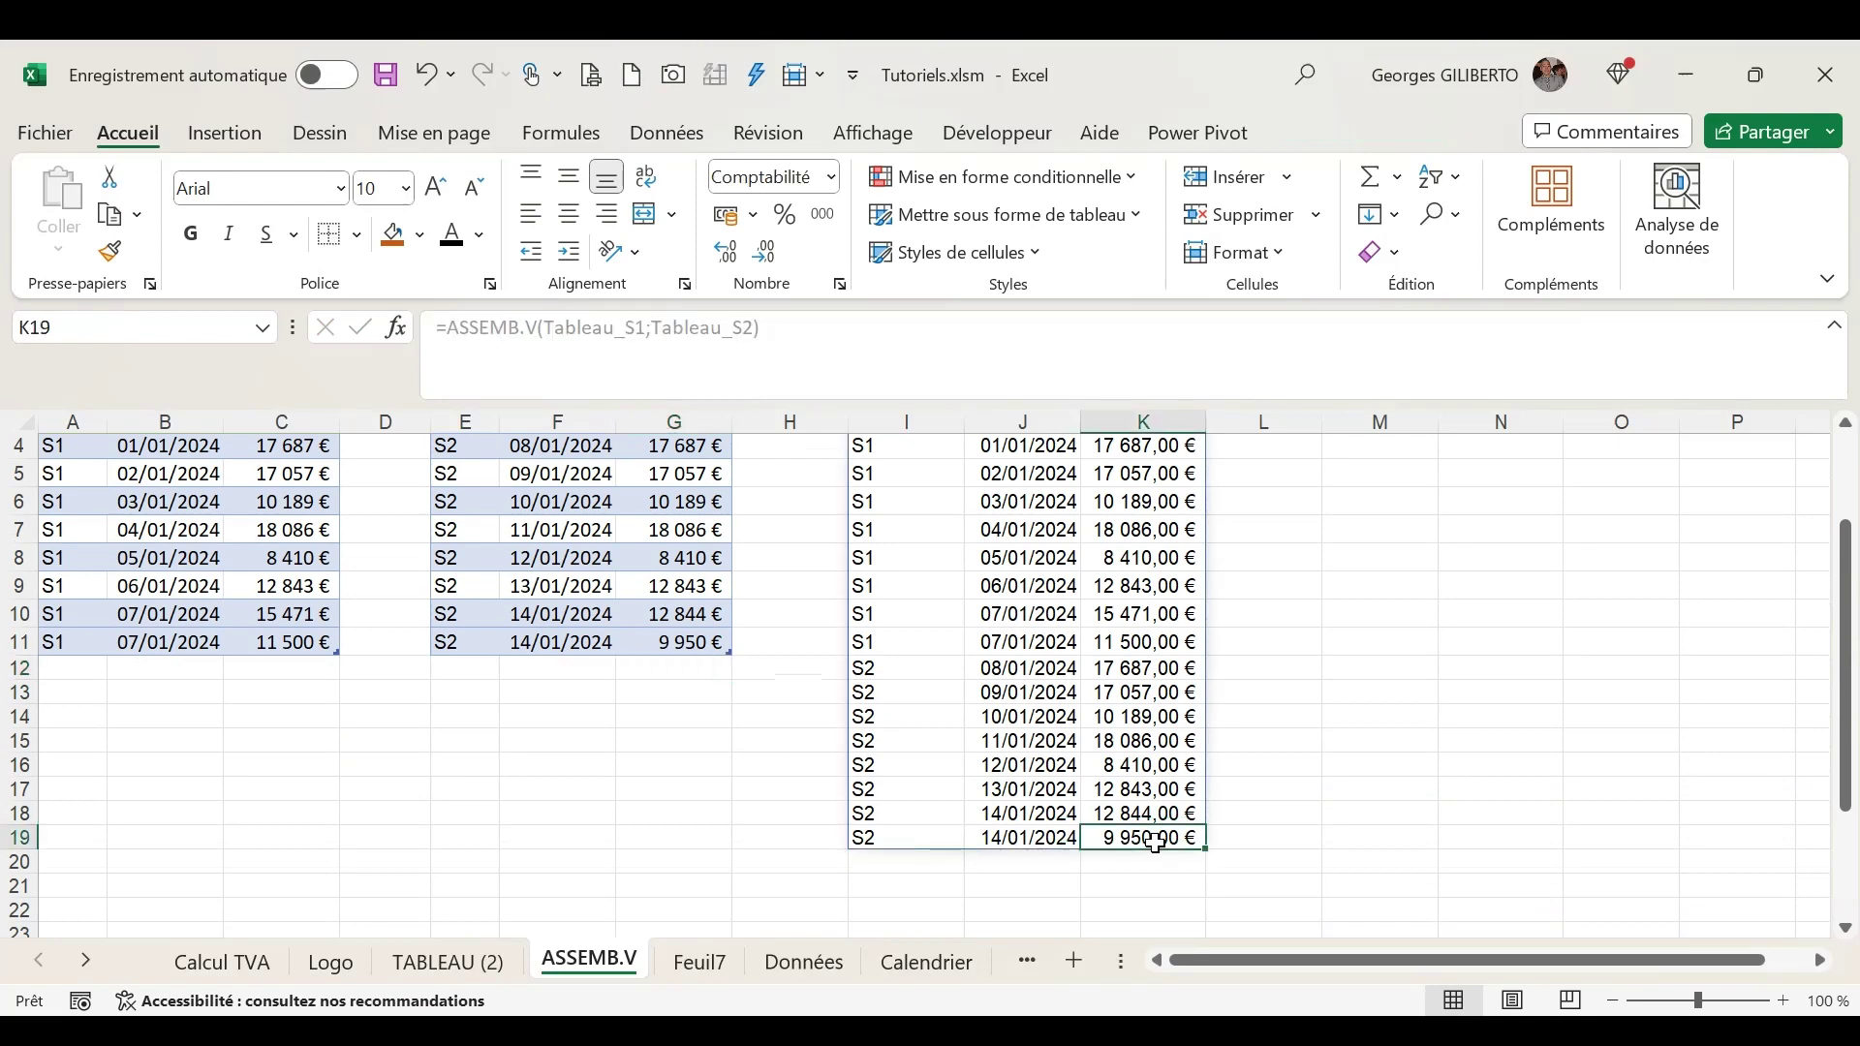
click(715, 645)
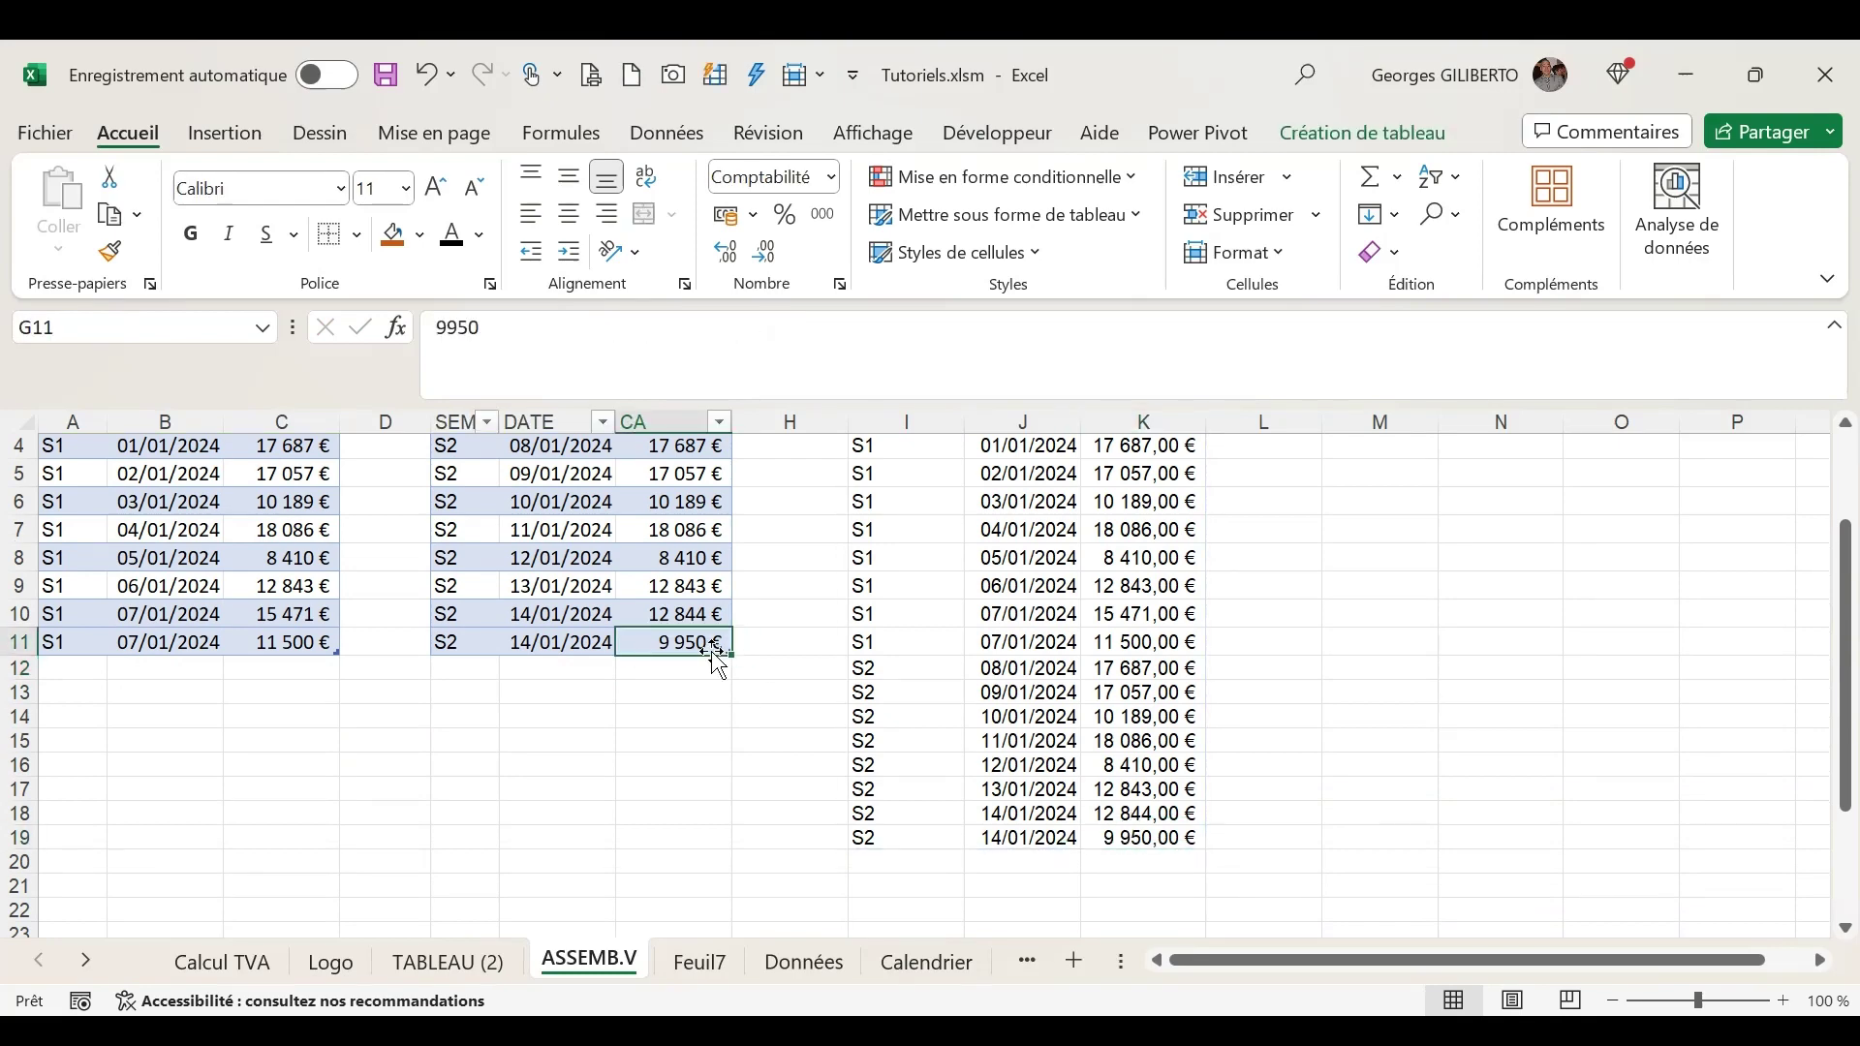
click(1127, 832)
scroll(1127, 832, up, 1)
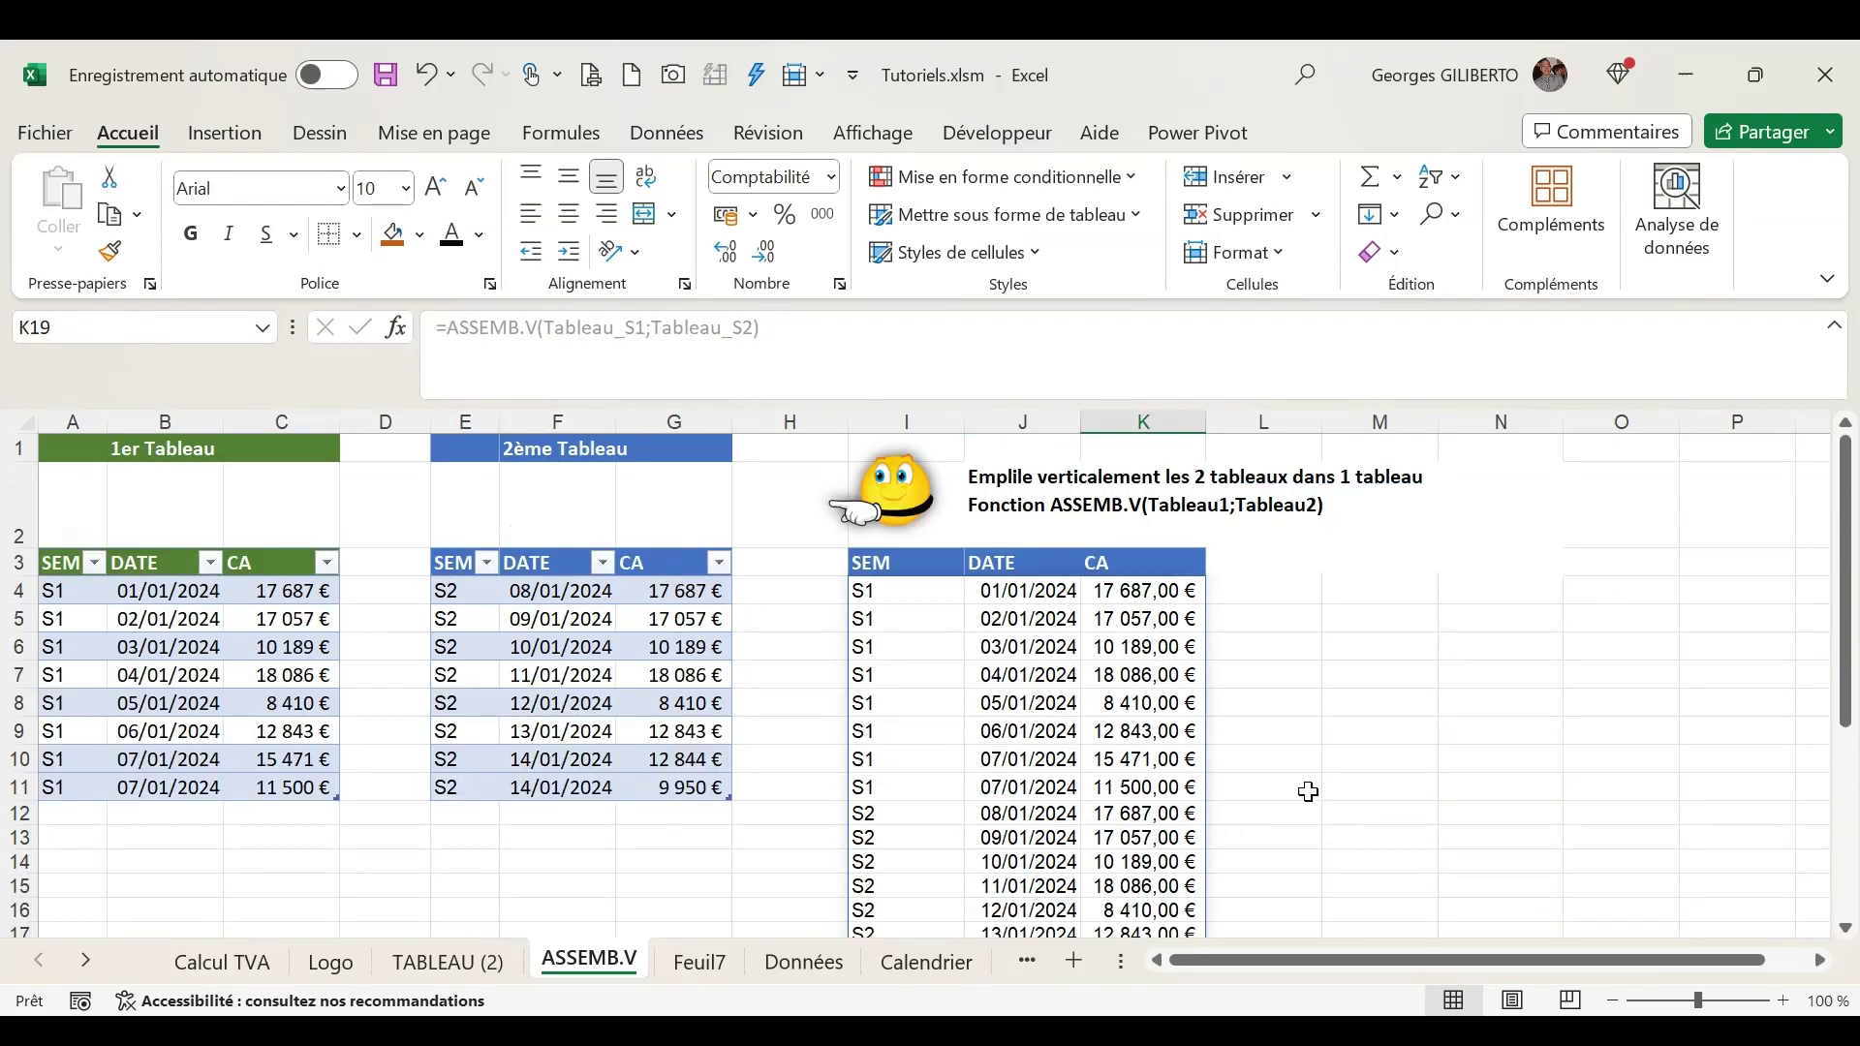
scroll(910, 766, down, 1)
scroll(911, 766, up, 1)
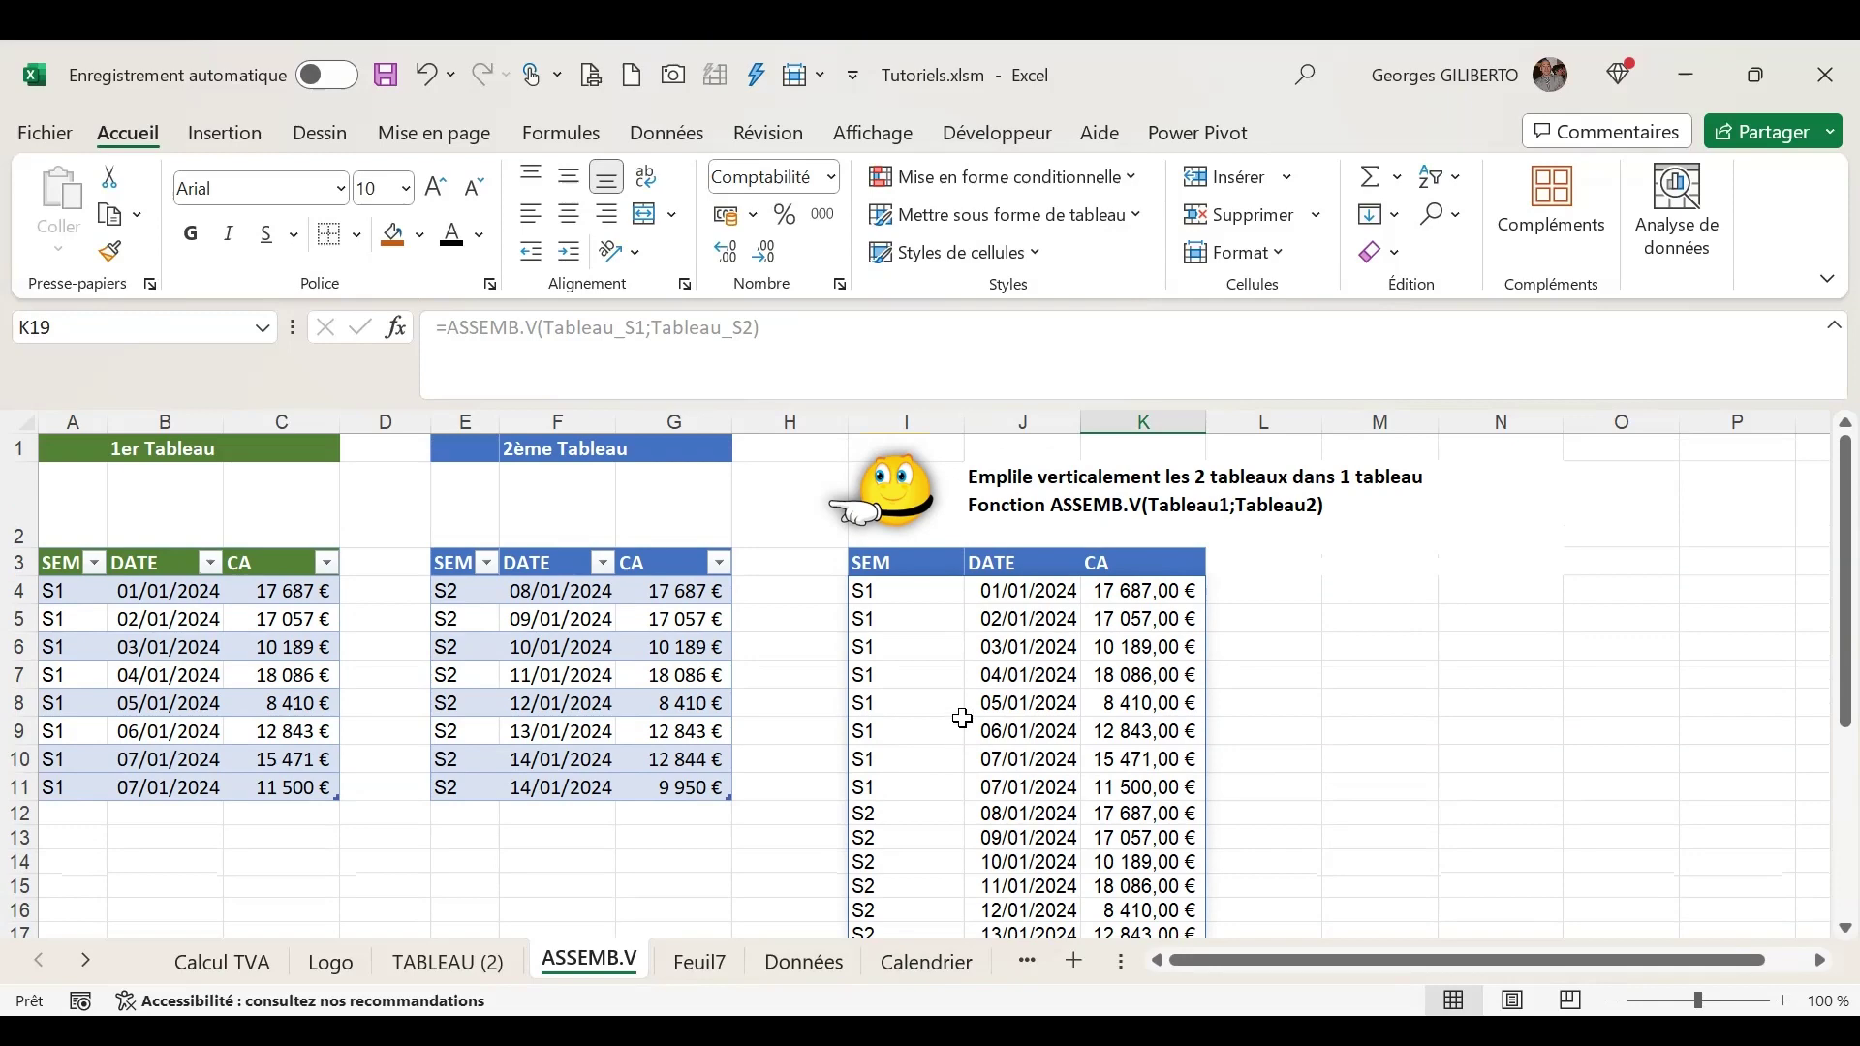
scroll(962, 718, down, 1)
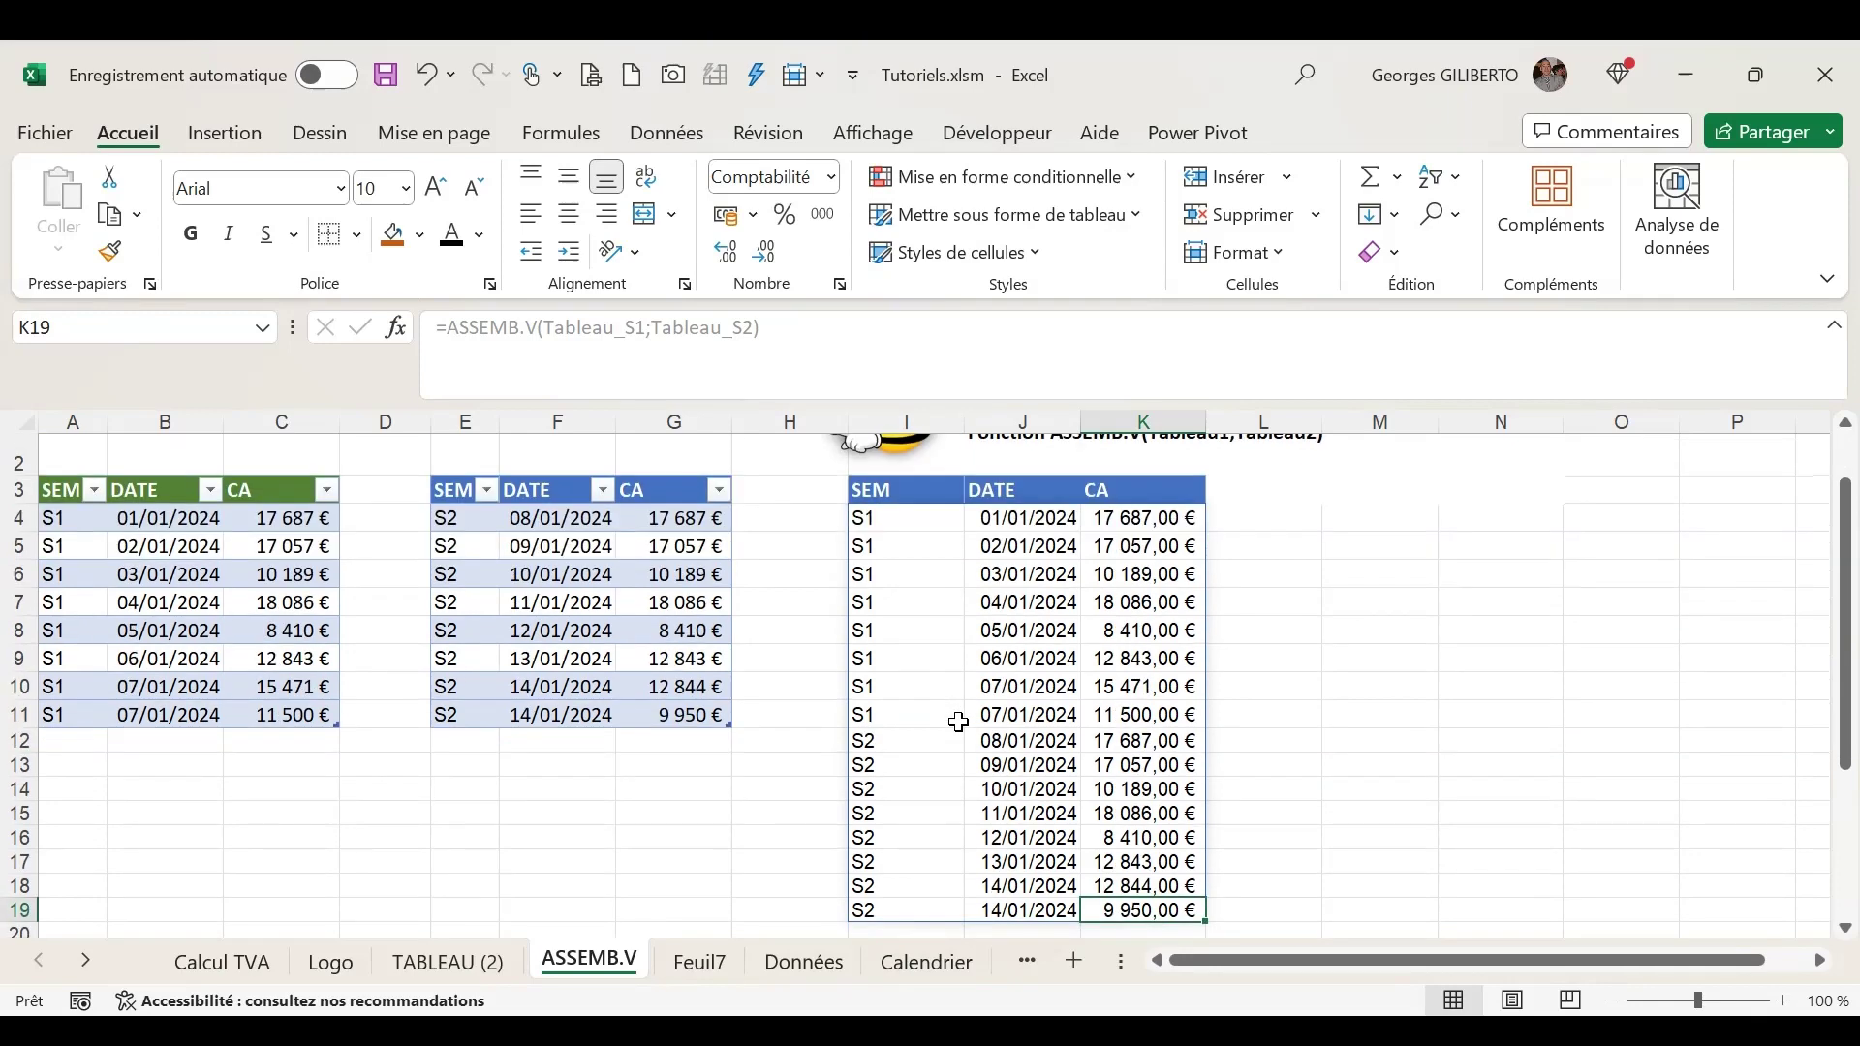